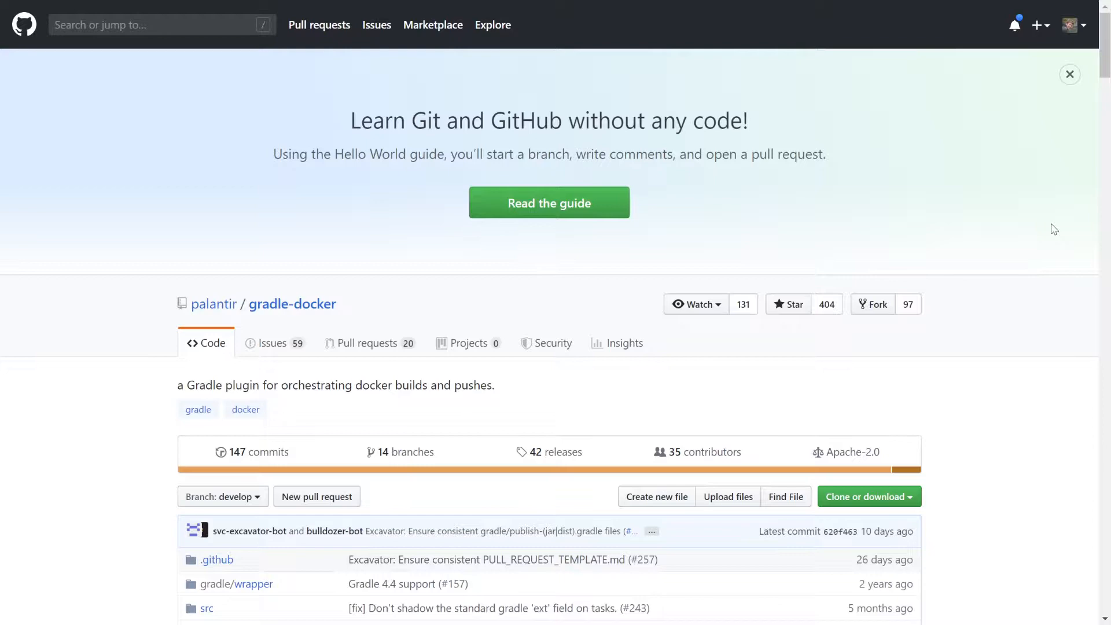
scroll(1053, 228, down, 2)
scroll(1054, 229, down, 2)
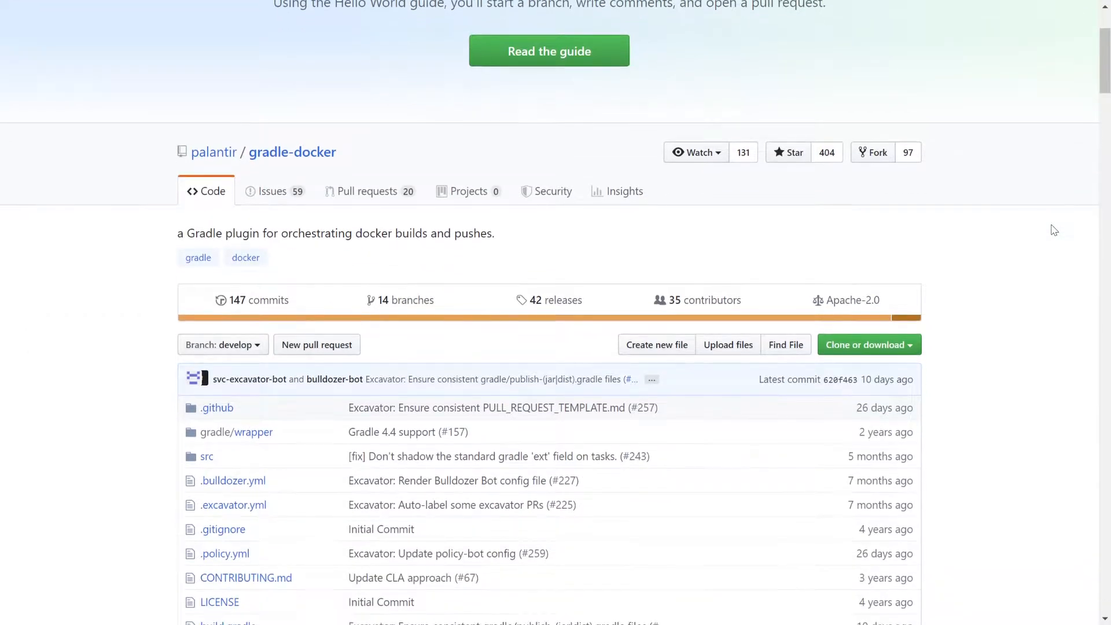
scroll(1053, 229, down, 2)
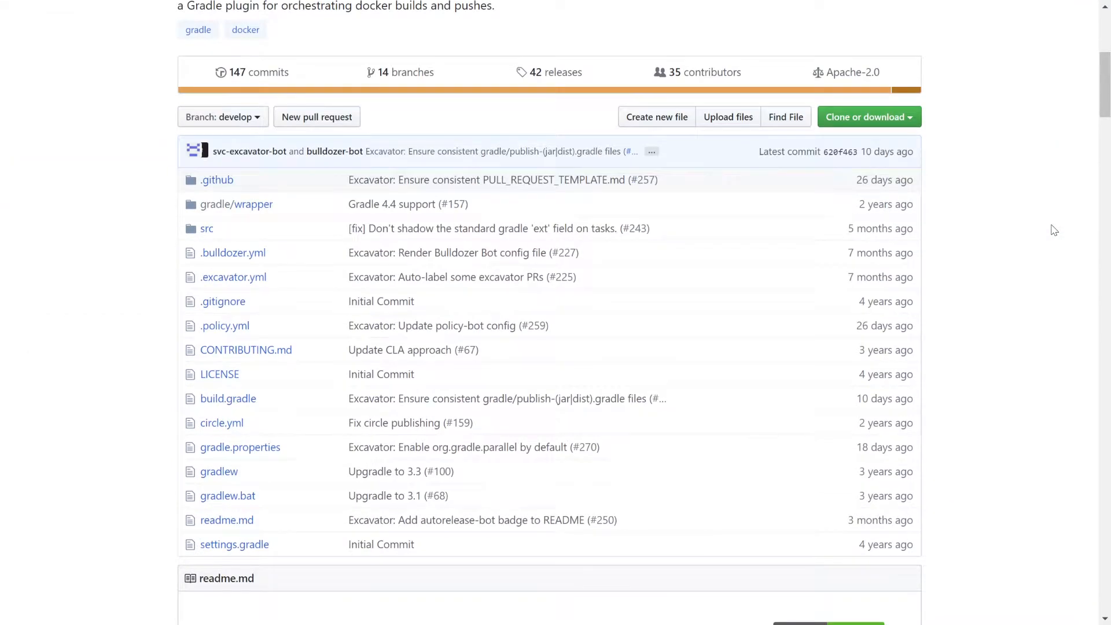
scroll(1054, 230, down, 2)
scroll(1053, 230, down, 2)
scroll(1053, 229, down, 2)
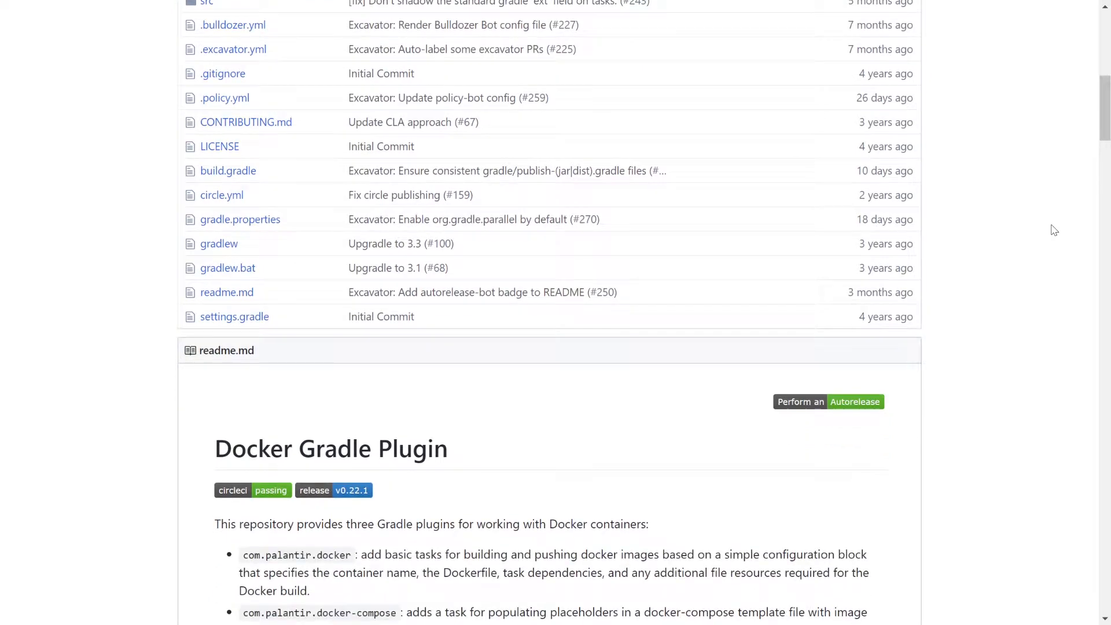
scroll(1053, 230, down, 2)
scroll(1053, 229, down, 2)
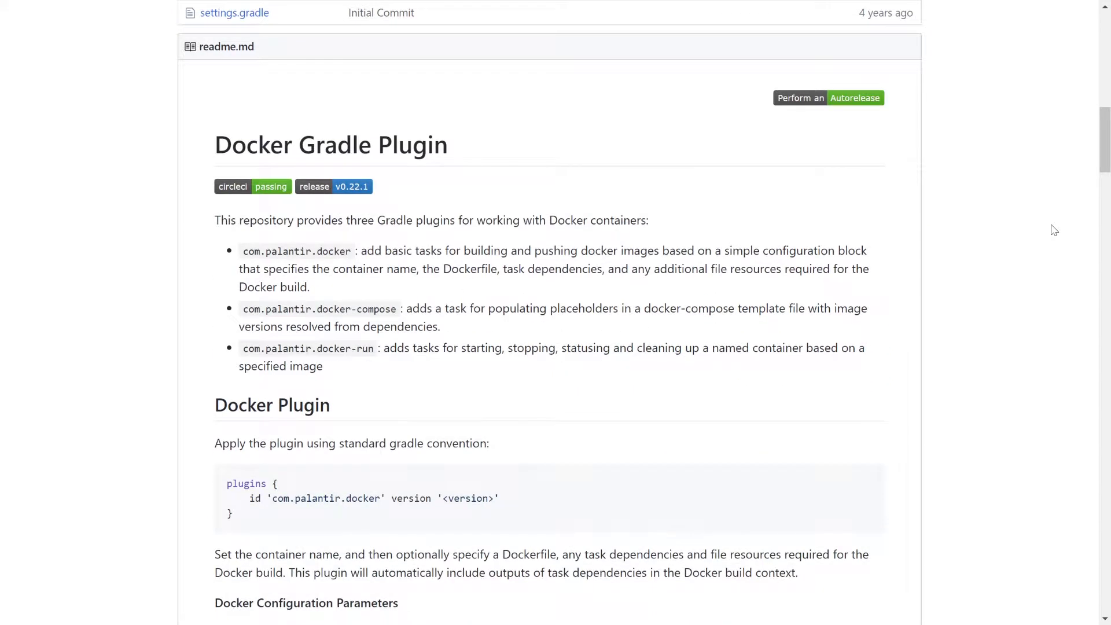
scroll(1053, 230, down, 2)
scroll(1053, 229, down, 2)
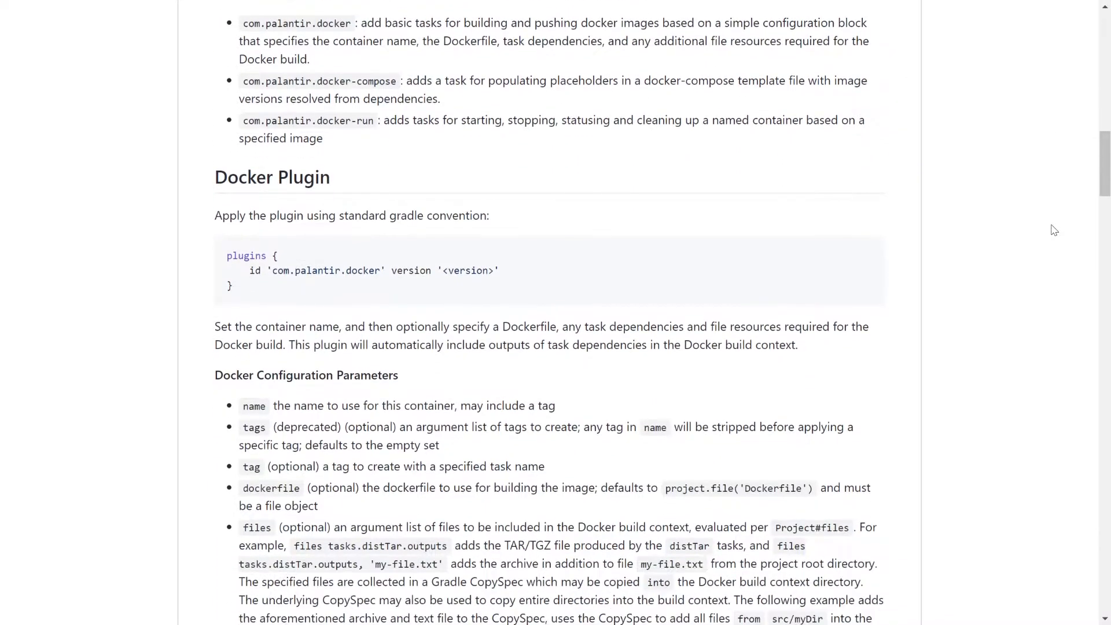
scroll(1053, 229, down, 1)
scroll(1053, 229, down, 1)
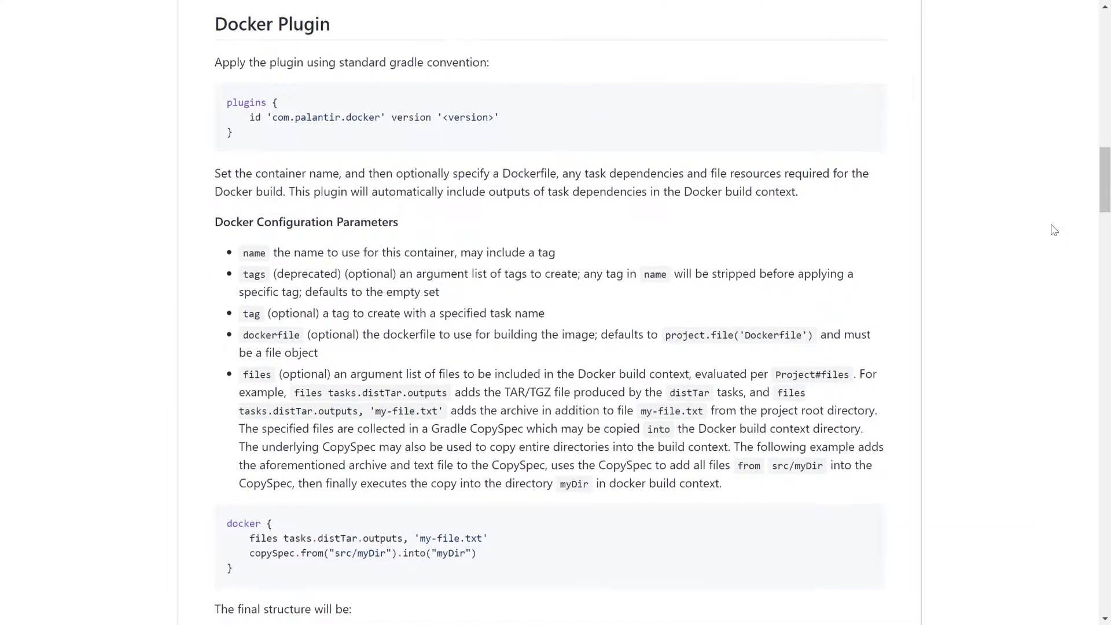
scroll(1053, 230, down, 1)
scroll(1054, 229, down, 1)
scroll(1053, 229, down, 1)
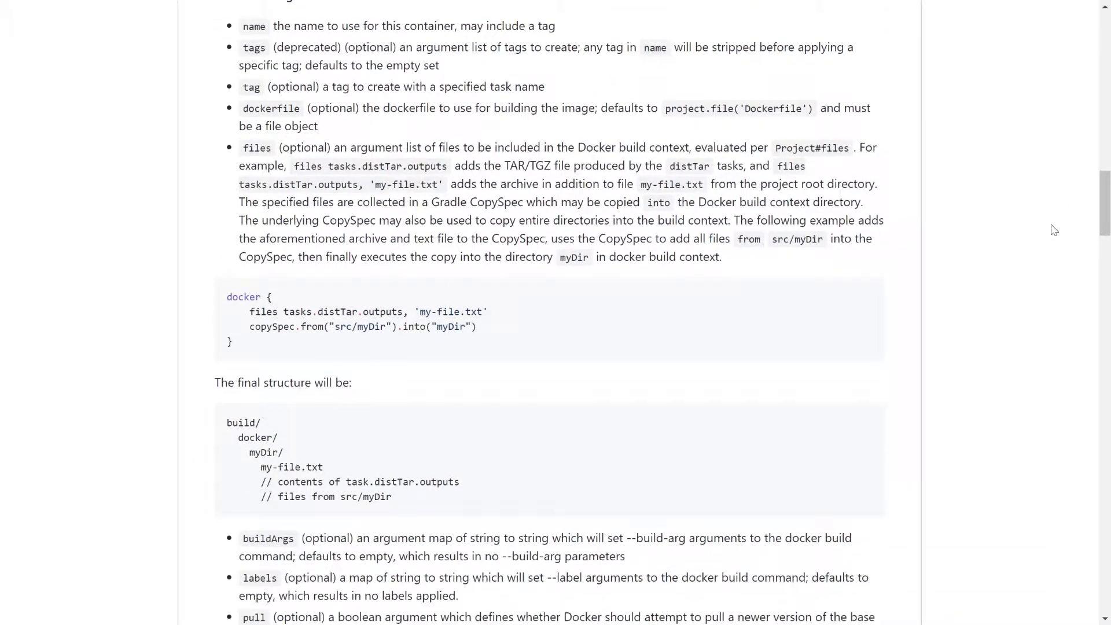
scroll(1054, 230, down, 1)
scroll(1053, 229, down, 1)
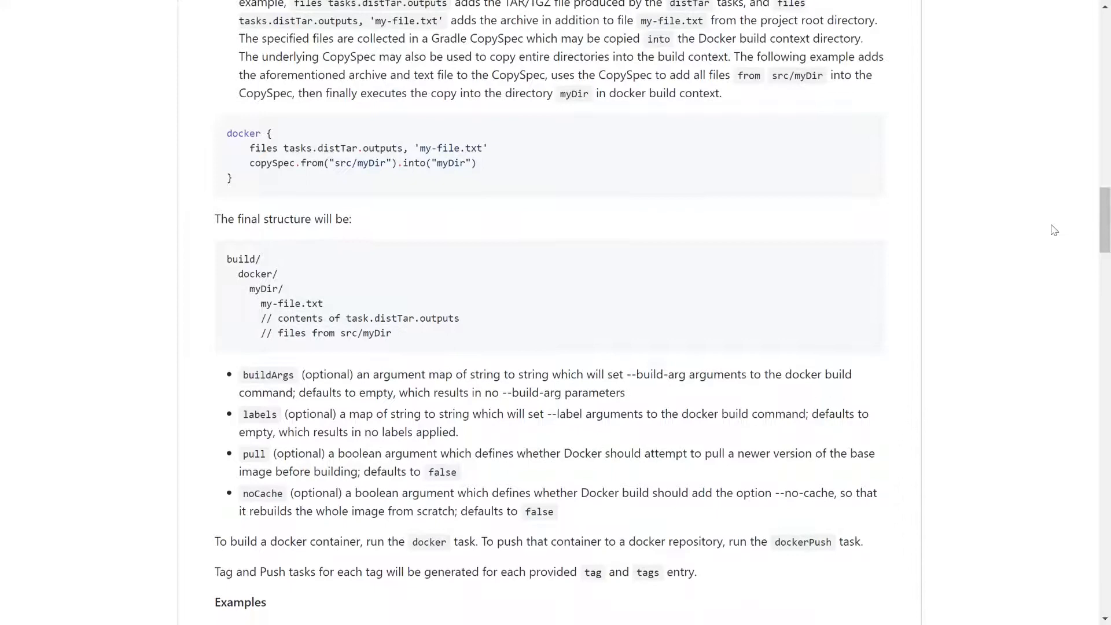
scroll(1053, 230, down, 1)
scroll(1054, 229, down, 1)
scroll(1053, 229, down, 1)
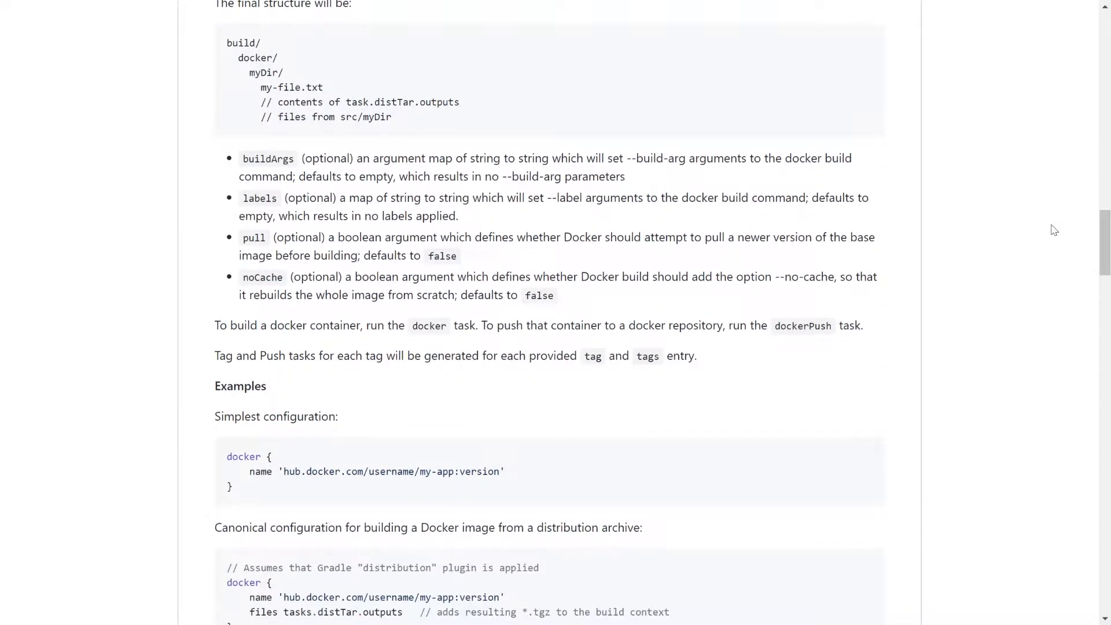
scroll(1054, 229, down, 2)
scroll(1053, 230, down, 1)
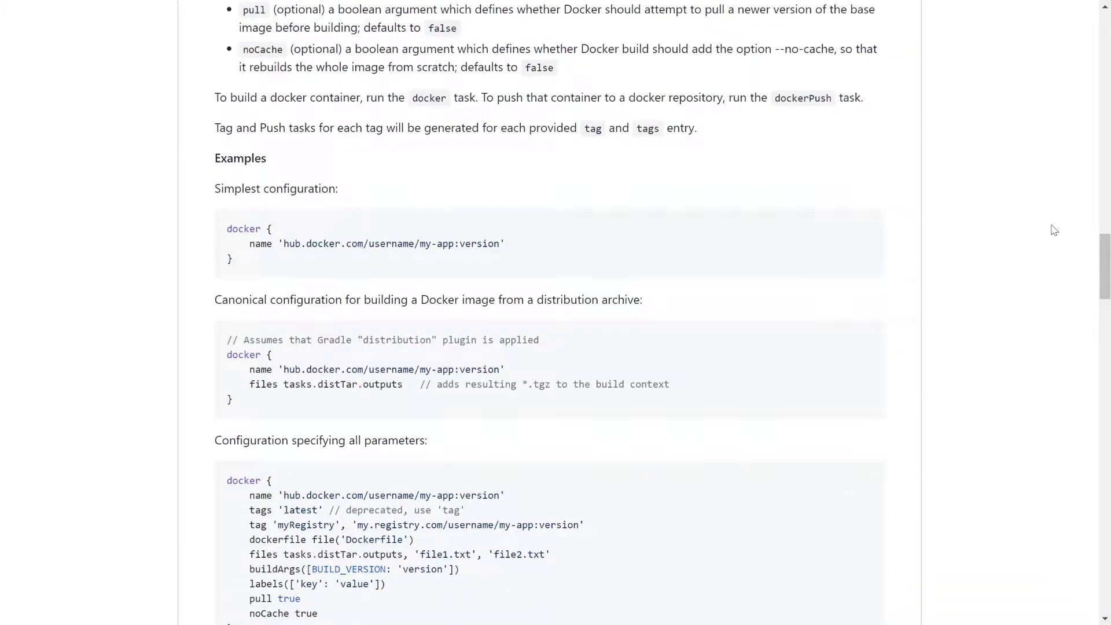
scroll(1053, 229, down, 1)
scroll(1053, 229, down, 1)
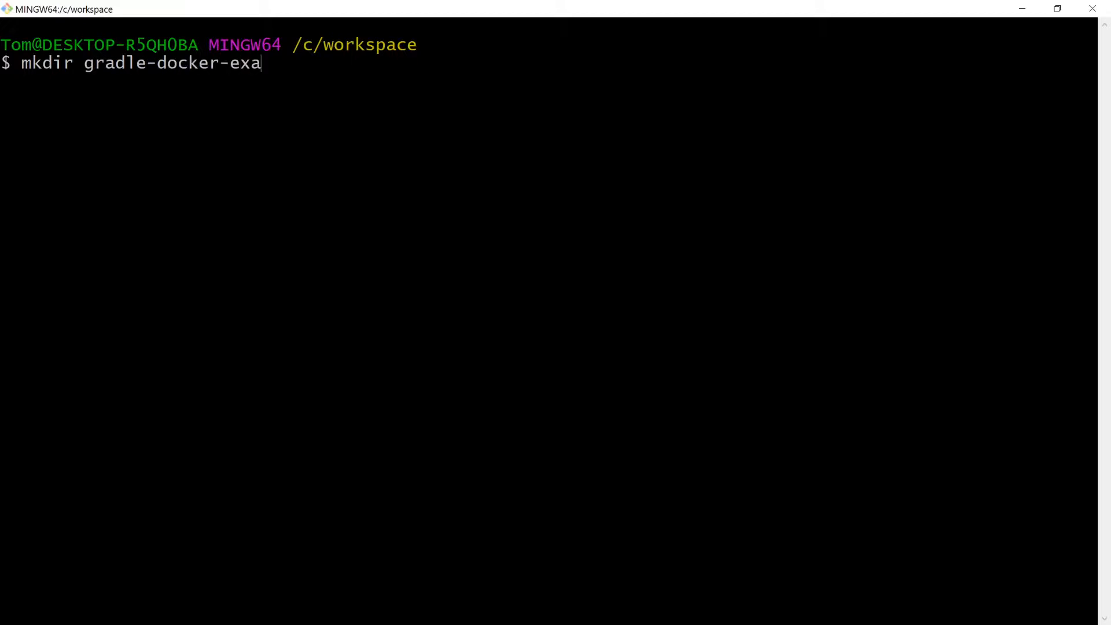
text(mple)
Create the gradle-docker-example folder, move into it and copy springbootify.jar from Downloads
key(Return)
key(Tab)
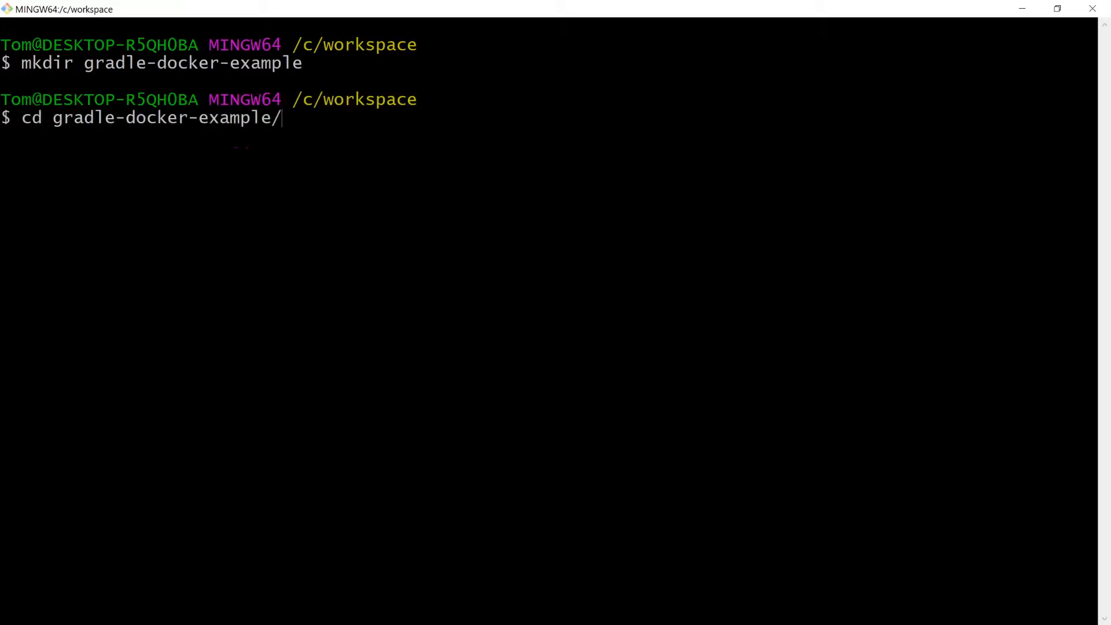
key(Return)
text(ownloads/springbootify.jar .)
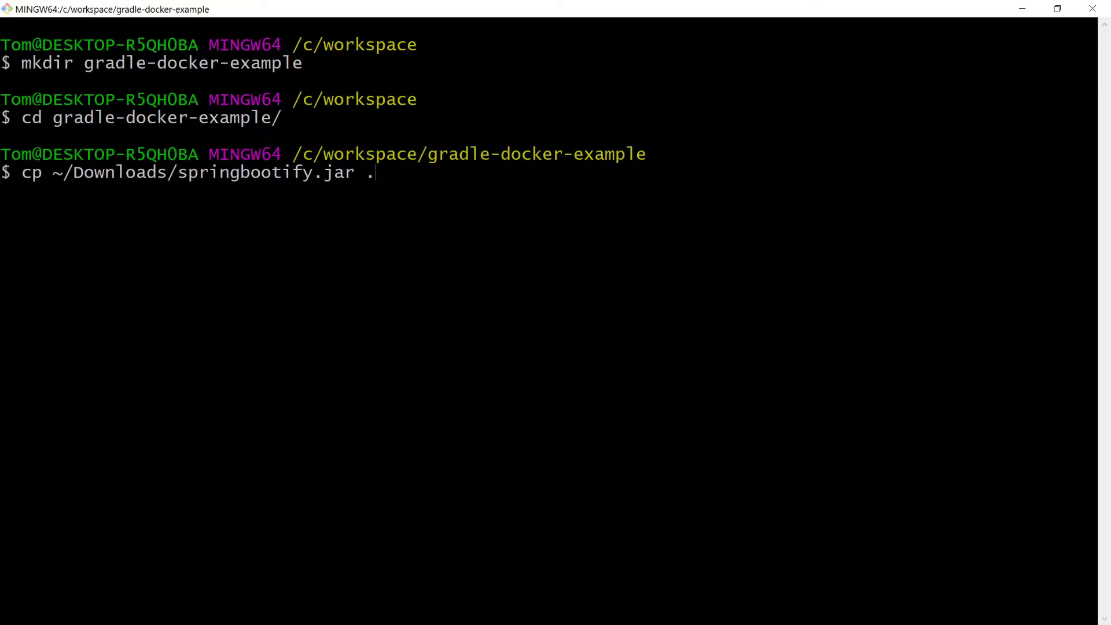
key(Return)
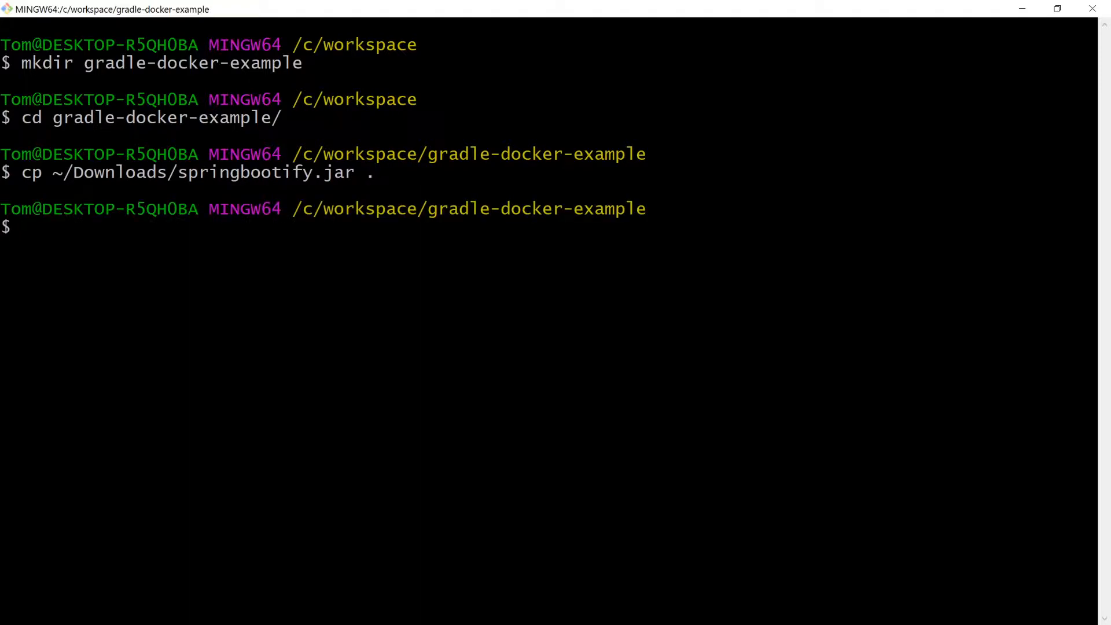
text(springbootify.jar)
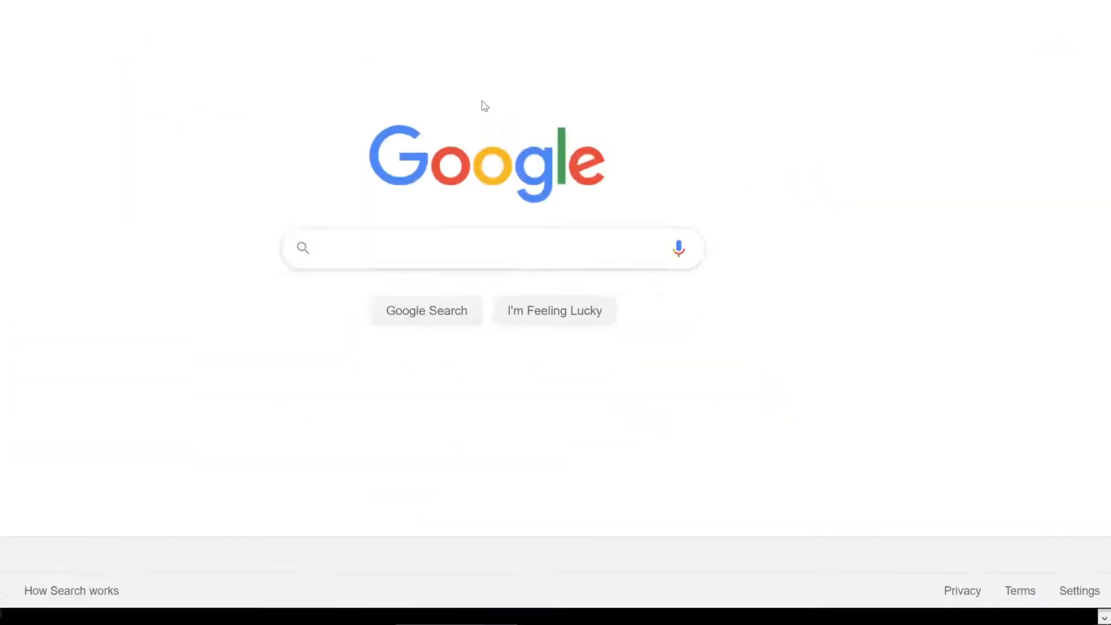
Load localhost:8080/doit in Chrome to confirm the app answers, then return to the terminal
key(ctrl+l)
text(localhost:8080/doit)
key(Return)
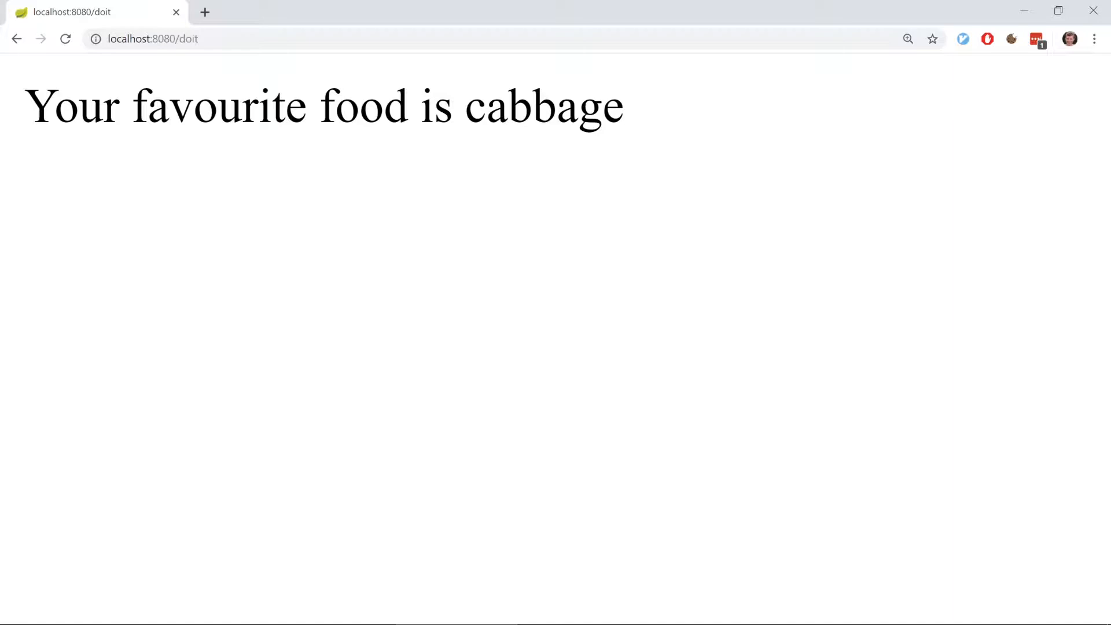
key(alt+Tab)
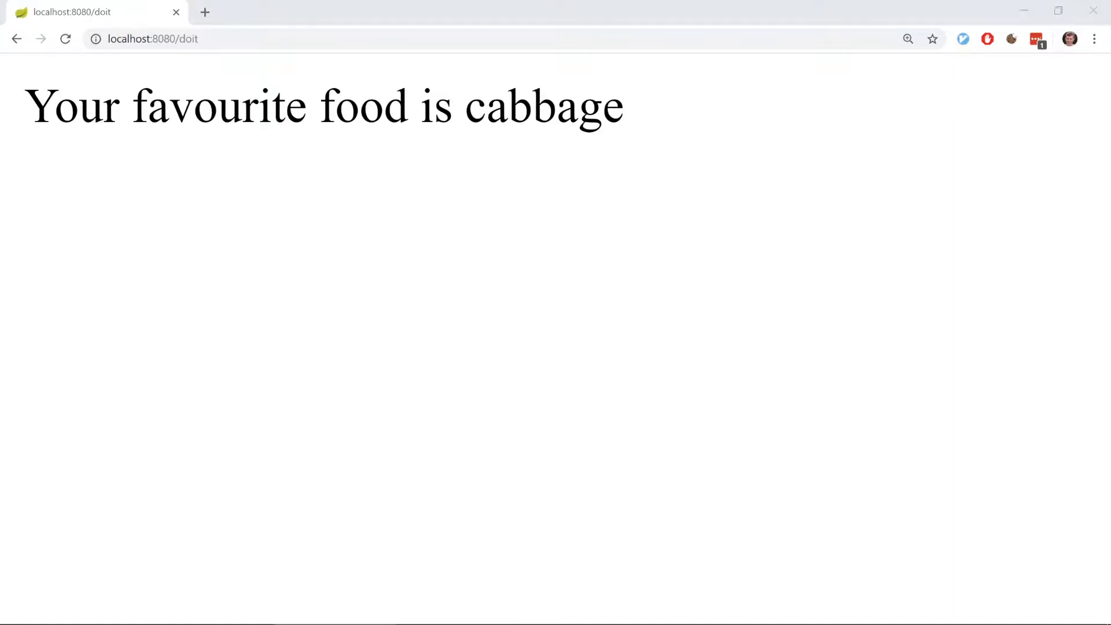
Reach the Environment Variables list via Windows search for 'environment'
click(418, 504)
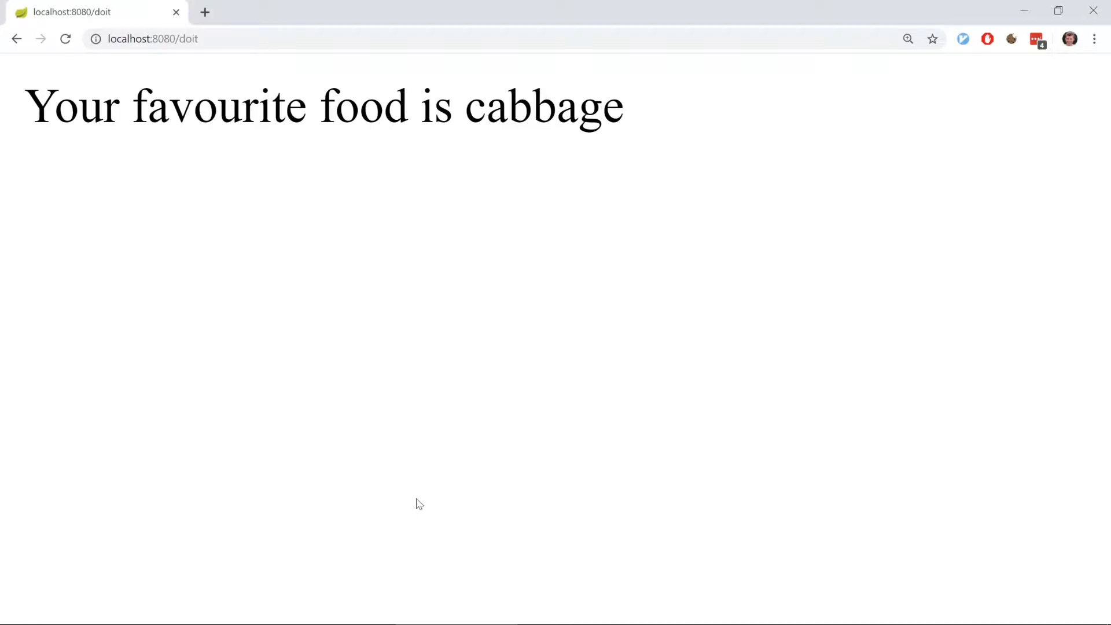
key(super)
text(envi)
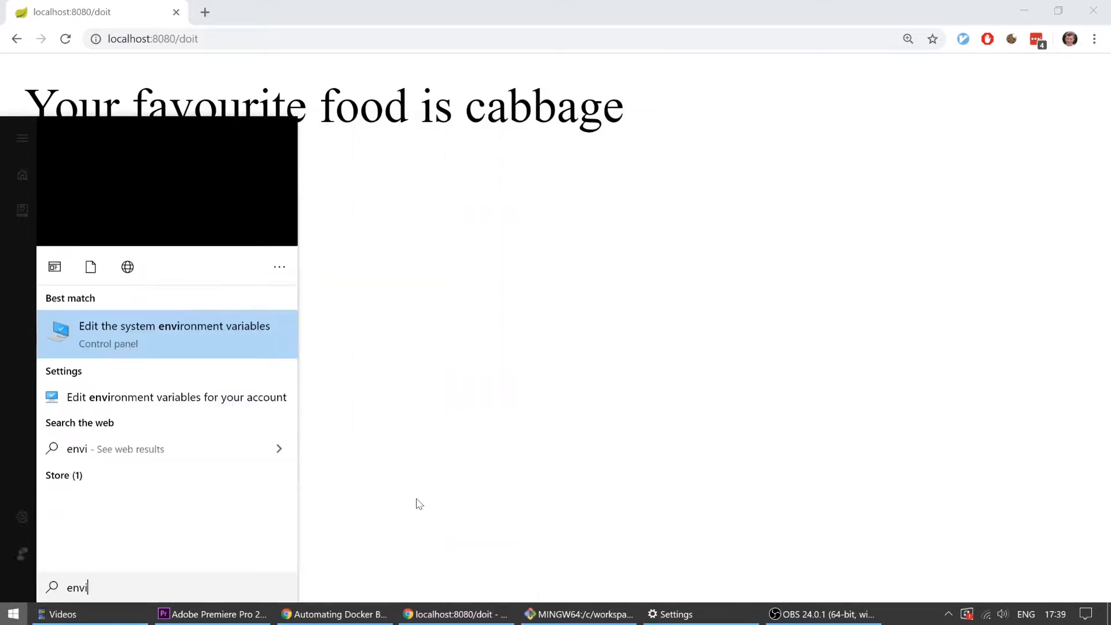
text(ro)
key(Return)
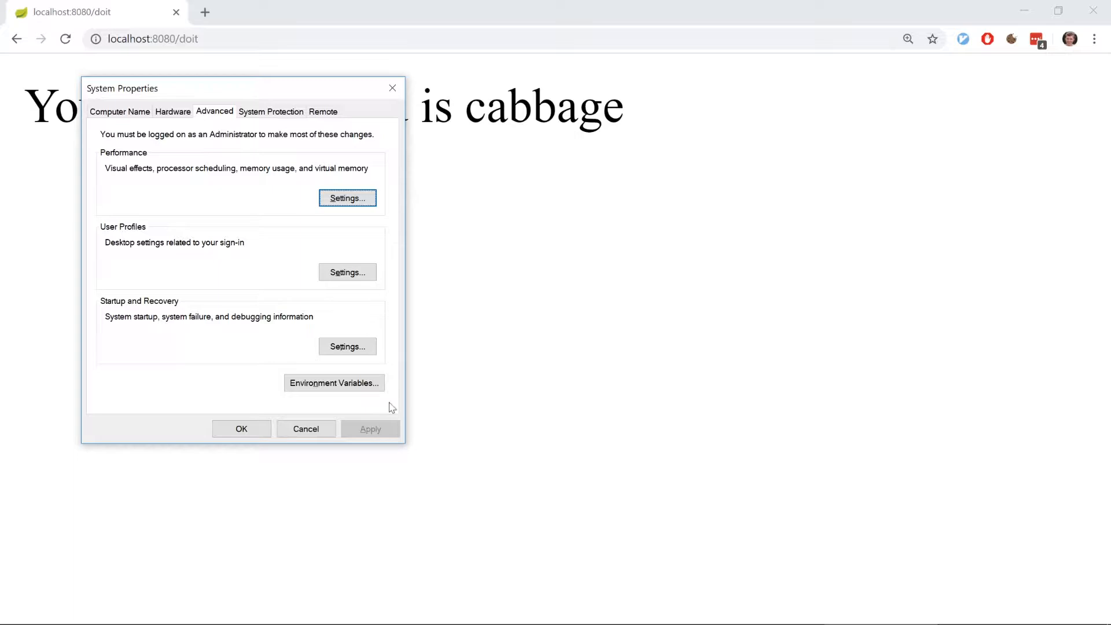
click(339, 389)
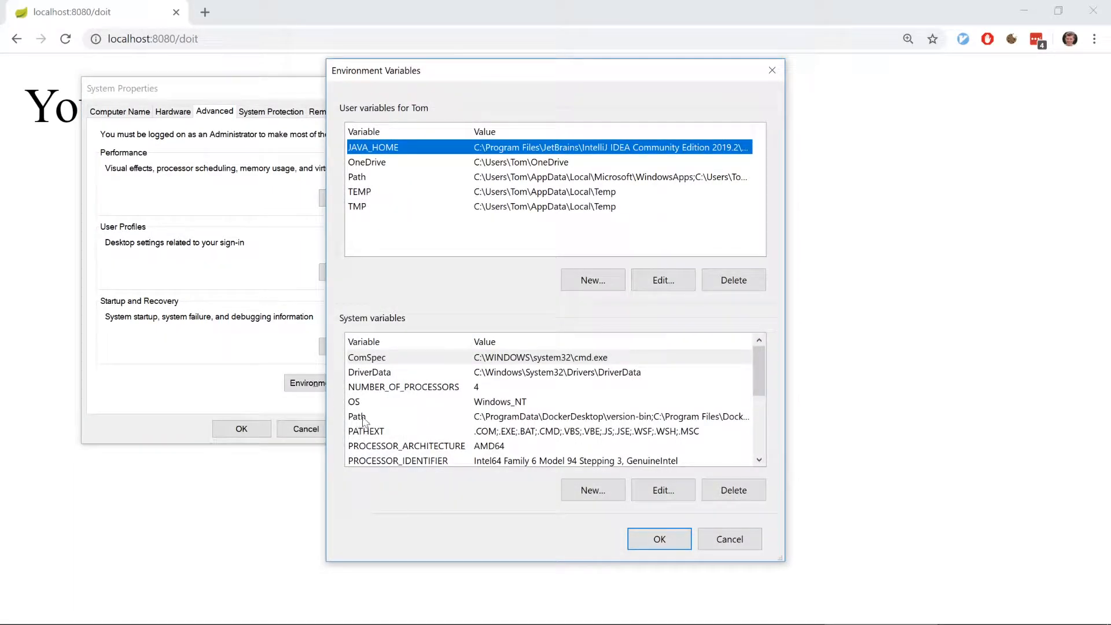
Review the system Path's gradle-5.6 bin entry and JAVA_HOME without saving changes
double_click(357, 417)
click(451, 292)
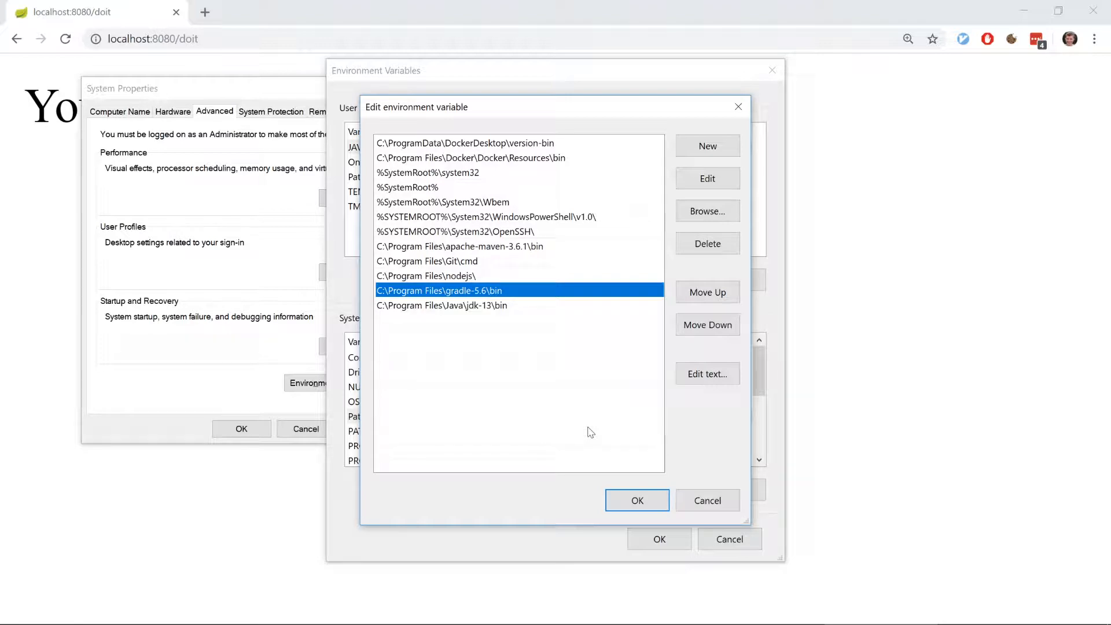
click(708, 501)
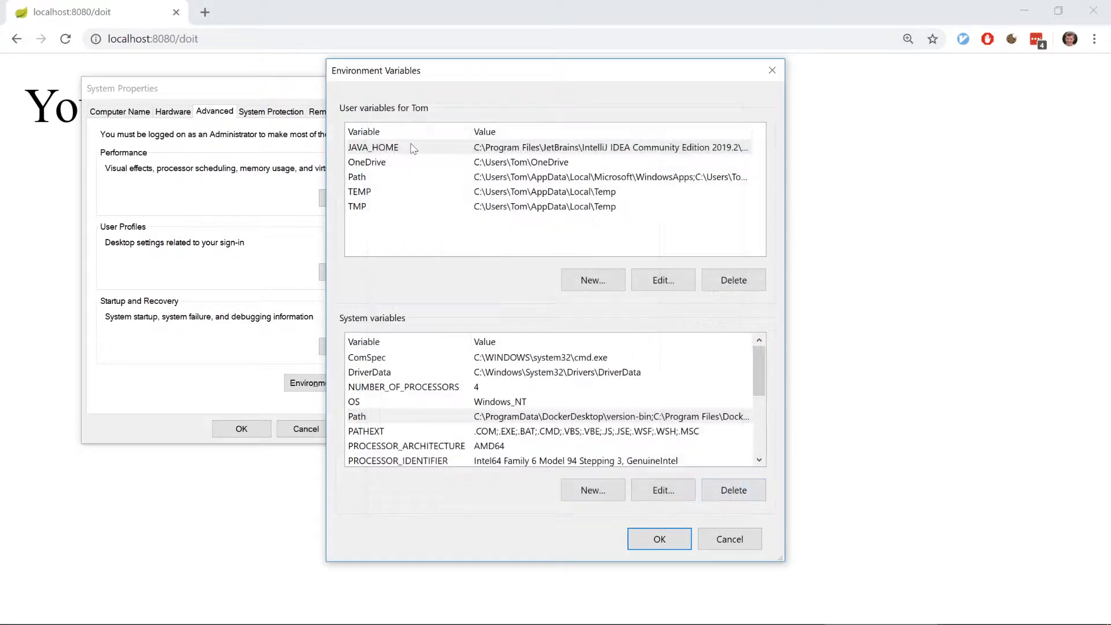
click(395, 150)
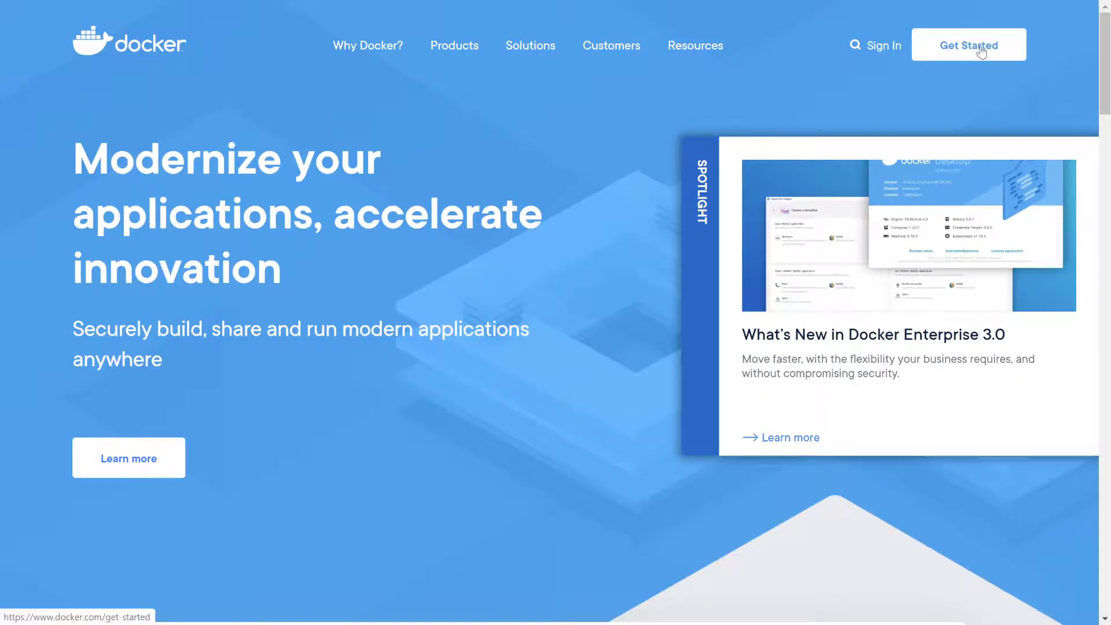
Go to Docker's Get Started page on docker.com
click(979, 50)
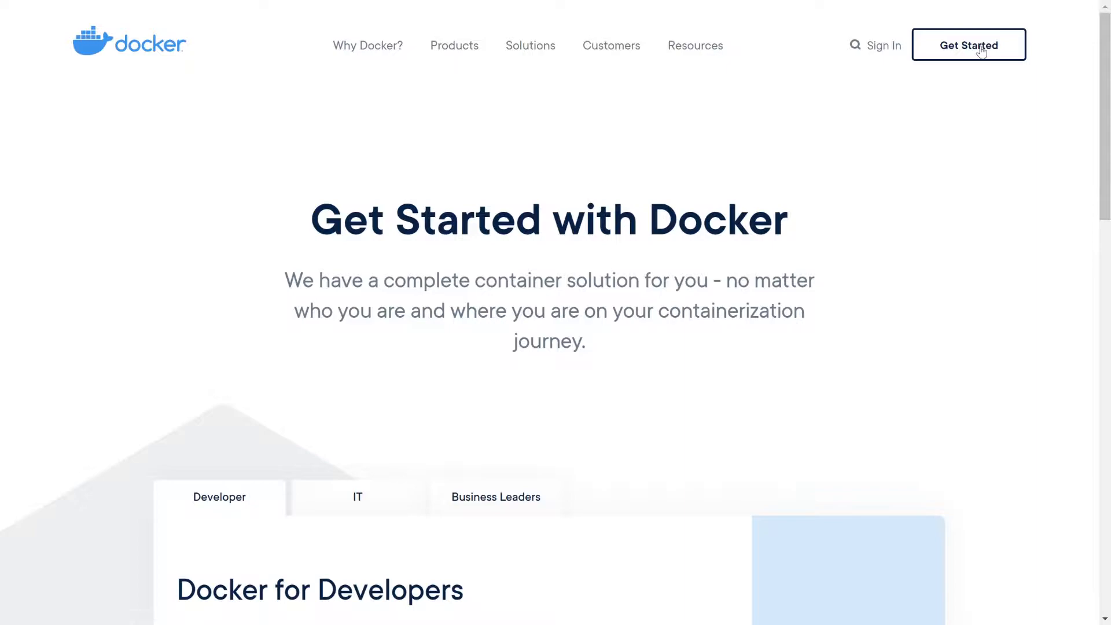
scroll(968, 235, down, 1)
scroll(969, 235, down, 1)
scroll(969, 235, down, 2)
scroll(970, 235, down, 2)
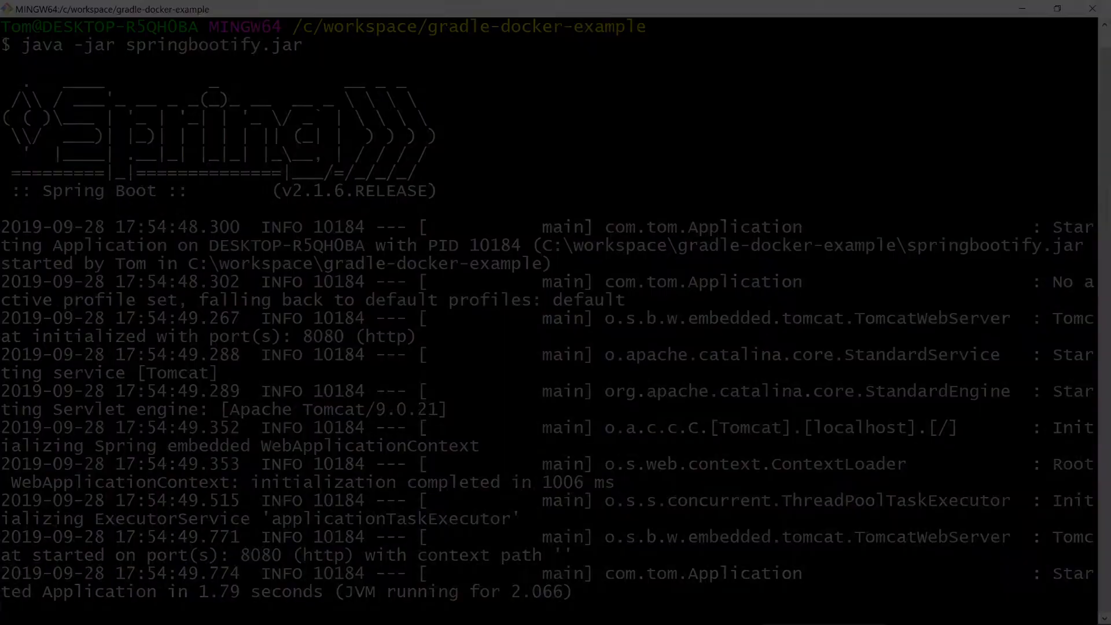
Stop the Spring Boot app and run gradle init with the default Groovy build script
key(ctrl+c)
text(clear)
key(Return)
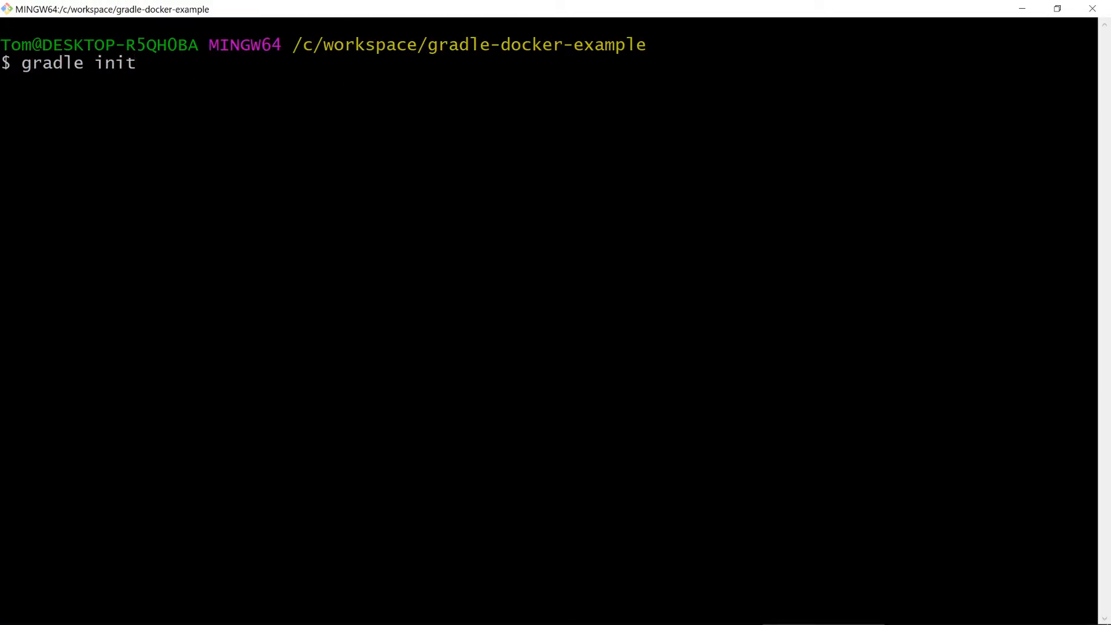
key(Return)
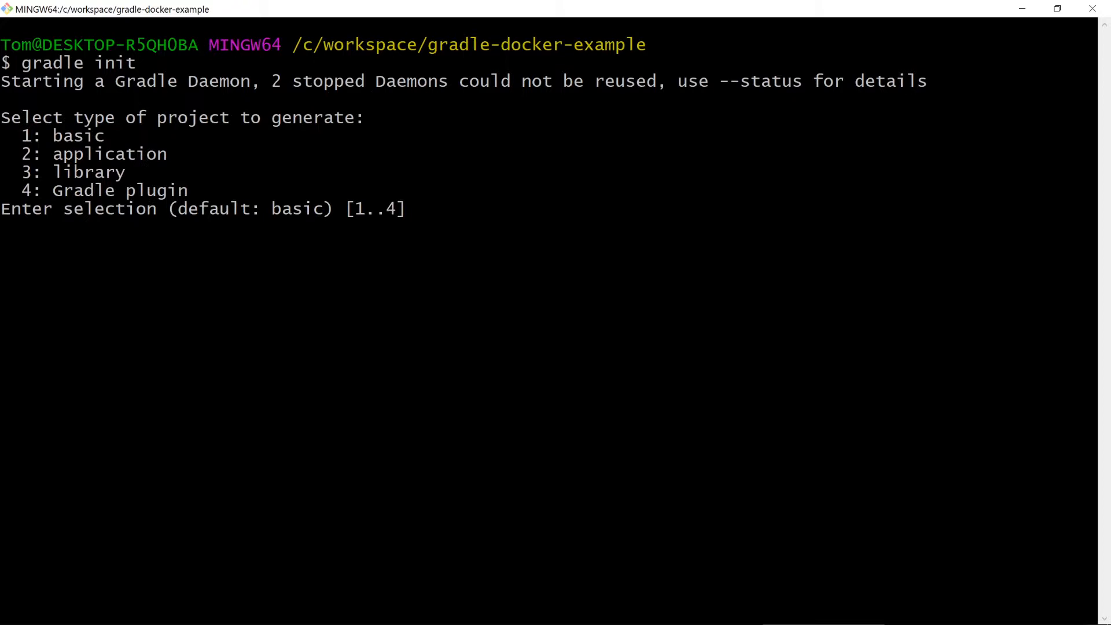
key(Return)
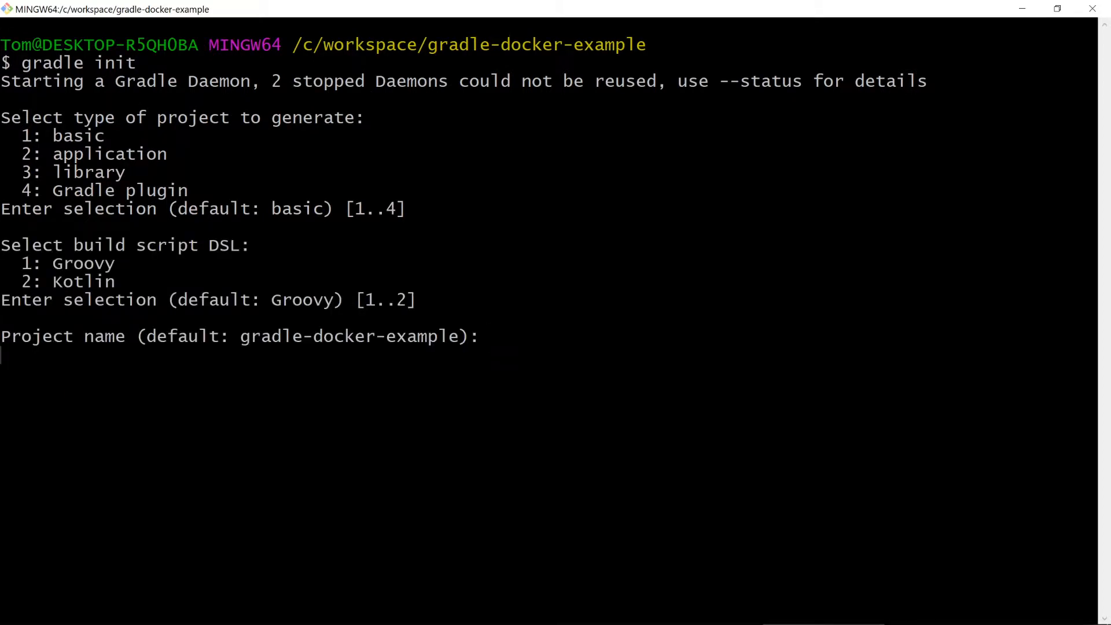
text(ls)
List the project files, highlighting build.gradle and gradlew, then clear the terminal
key(Return)
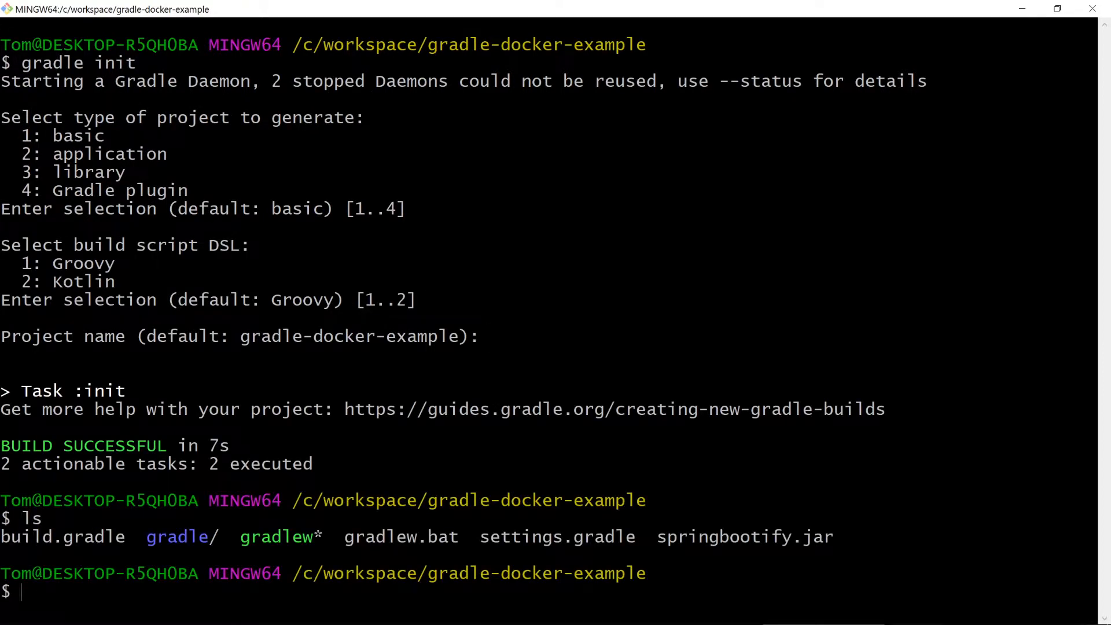
drag(2, 538, 135, 537)
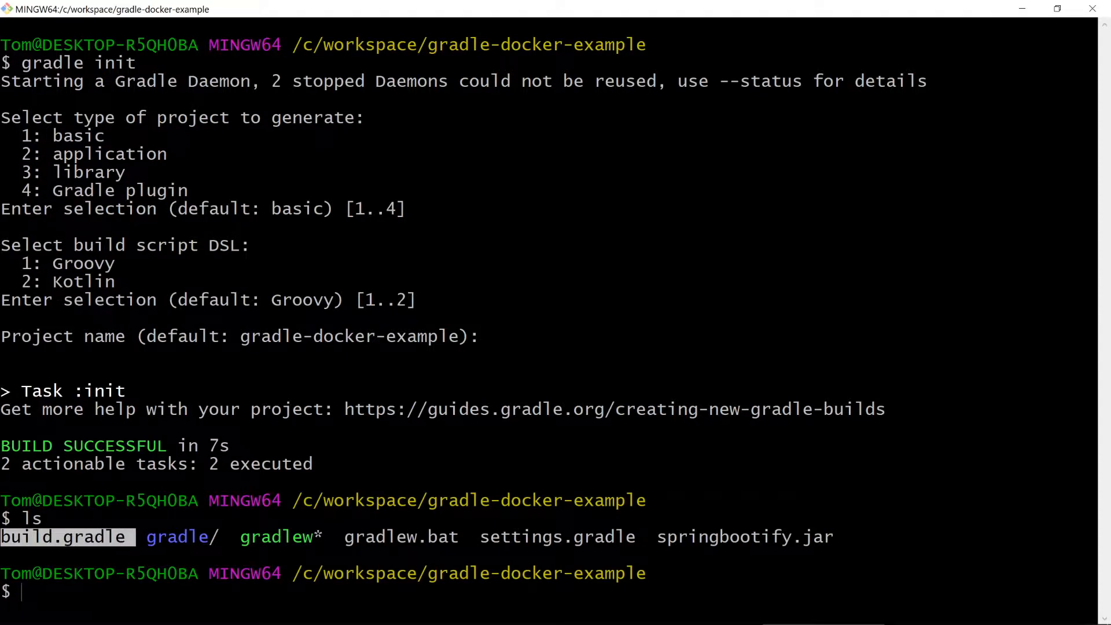
drag(231, 537, 323, 537)
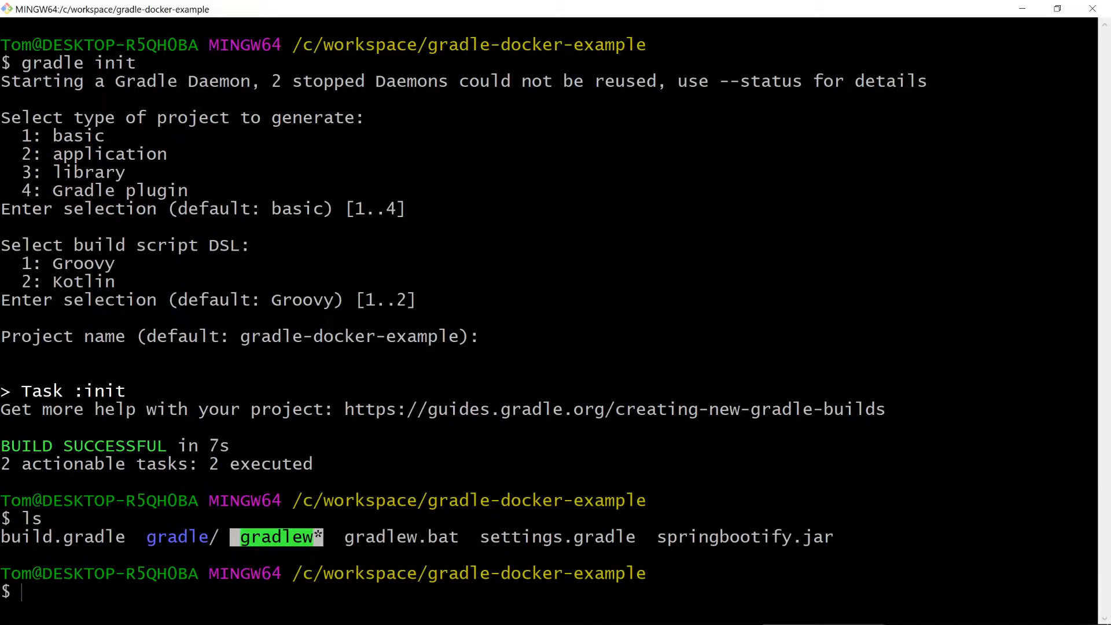
text(clea)
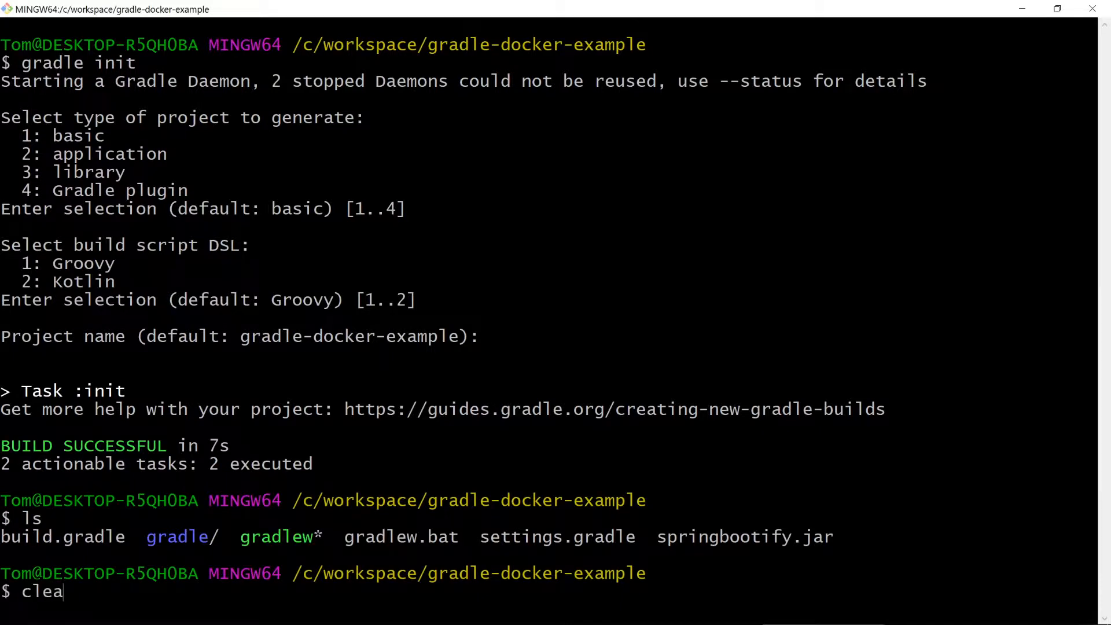
text(r)
key(Return)
text(vi Dockerfile)
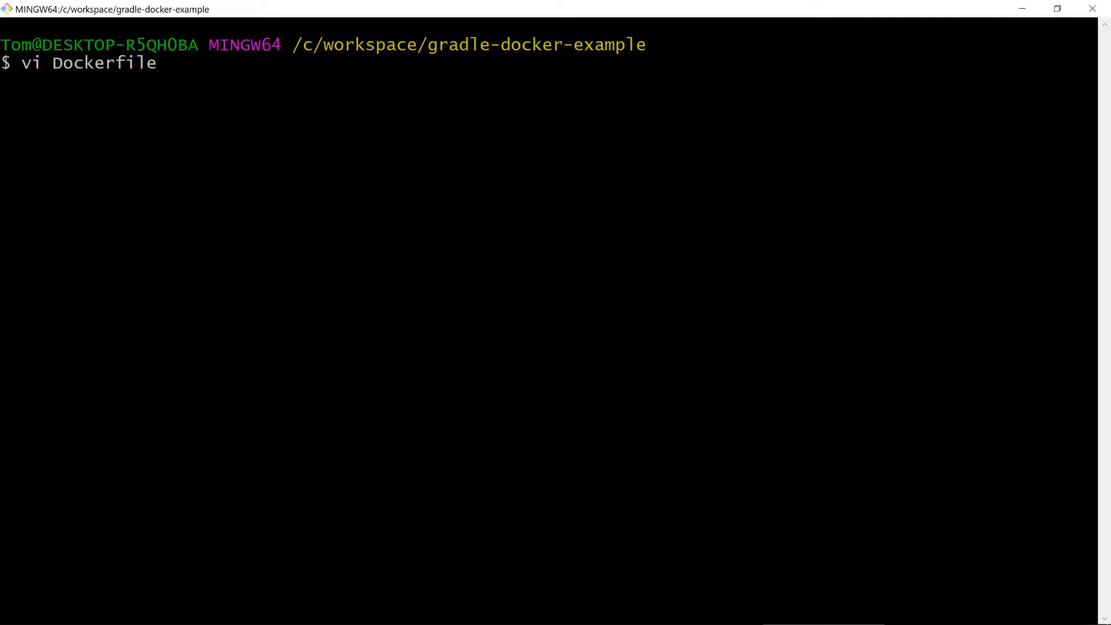
Write a Dockerfile with FROM openjdk:12-jdk-alpine, COPY springbootify.jar and a java -jar CMD, save it and cat it
key(Return)
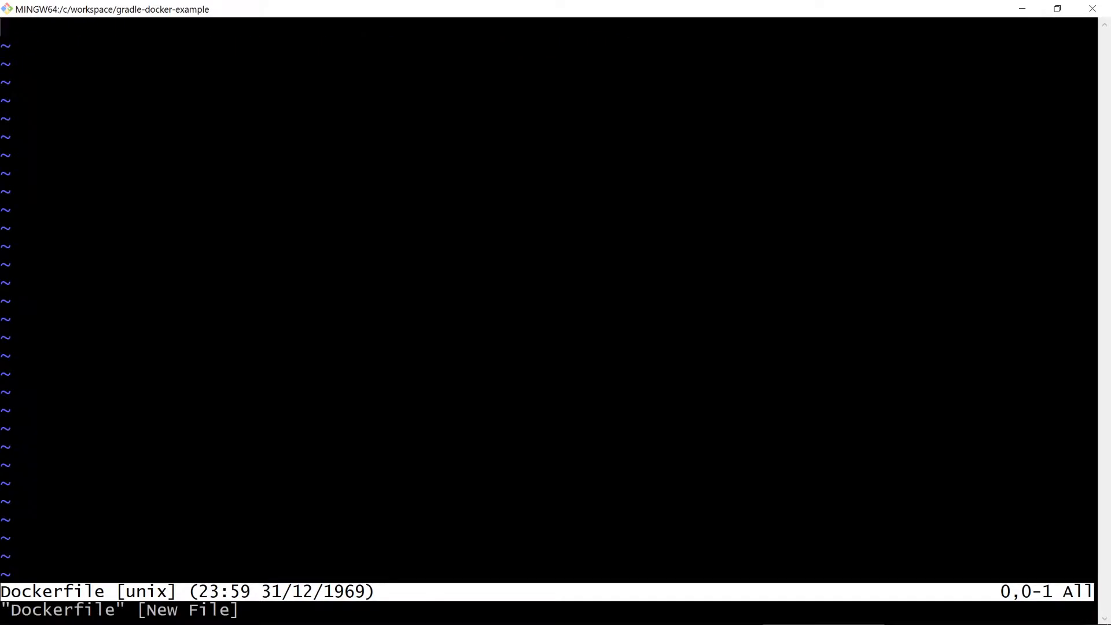
text(iFRO)
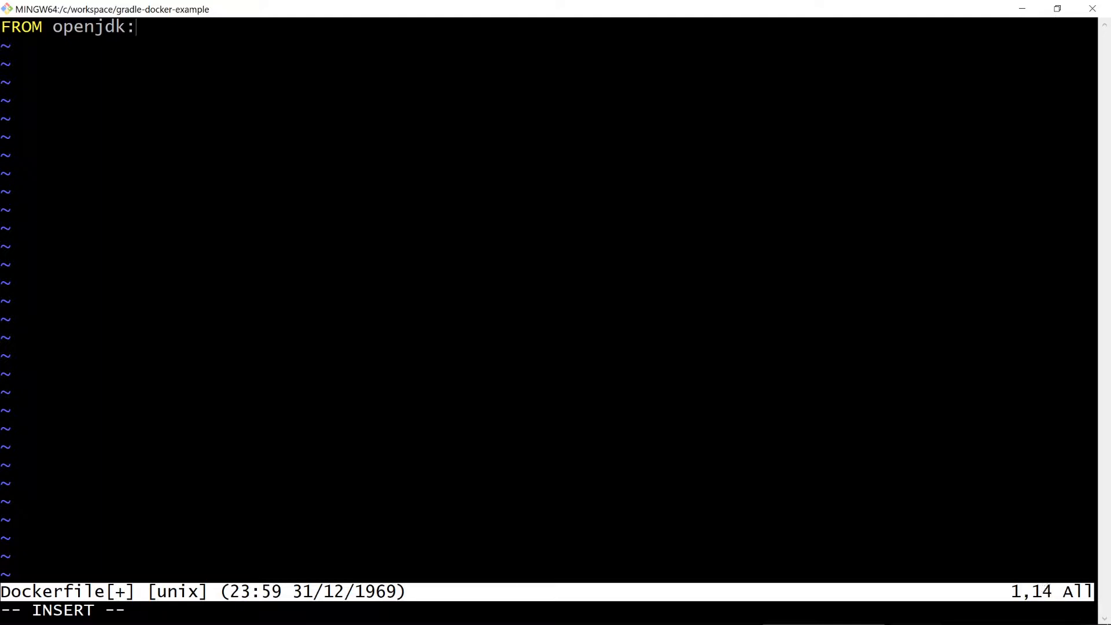
text(12-jdk)
text(-alpine)
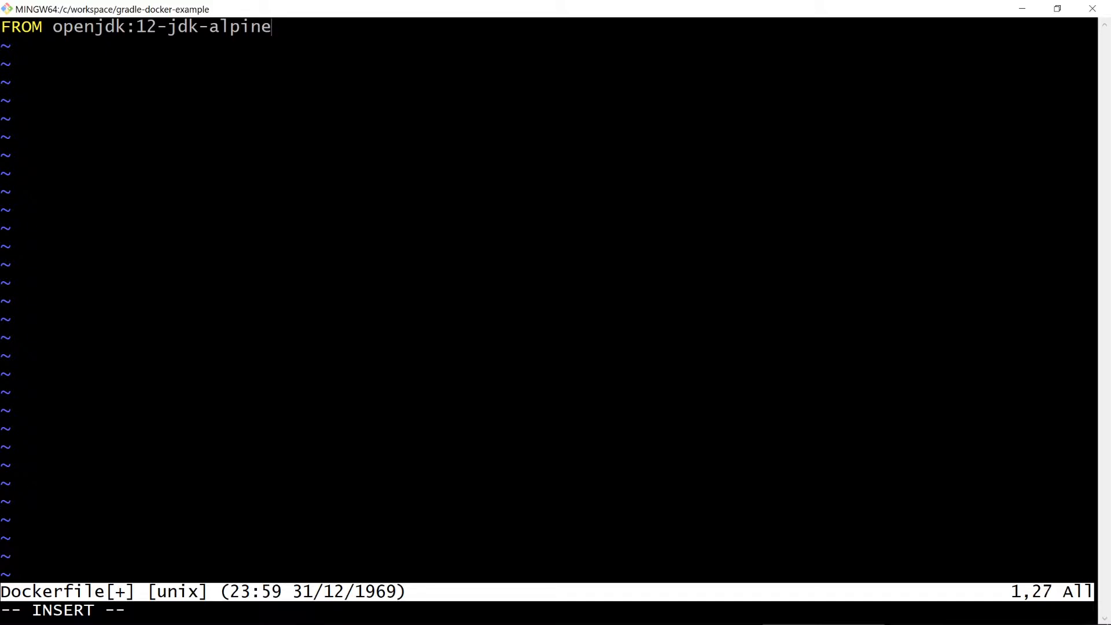
key(Return)
text(COPY springbootify)
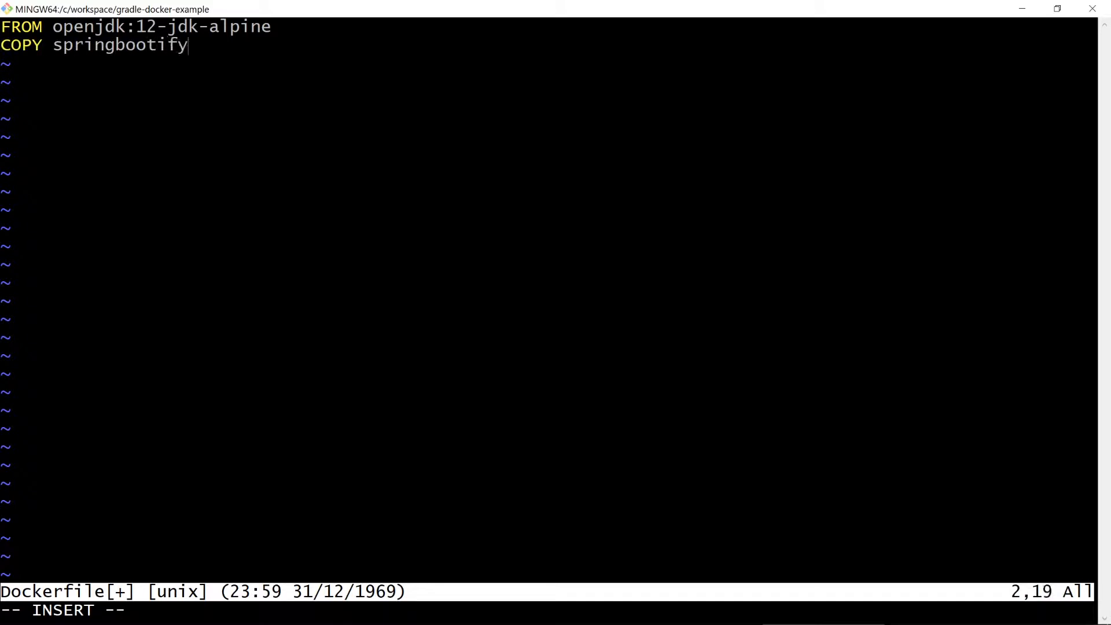
text(.jar springbootify.jar)
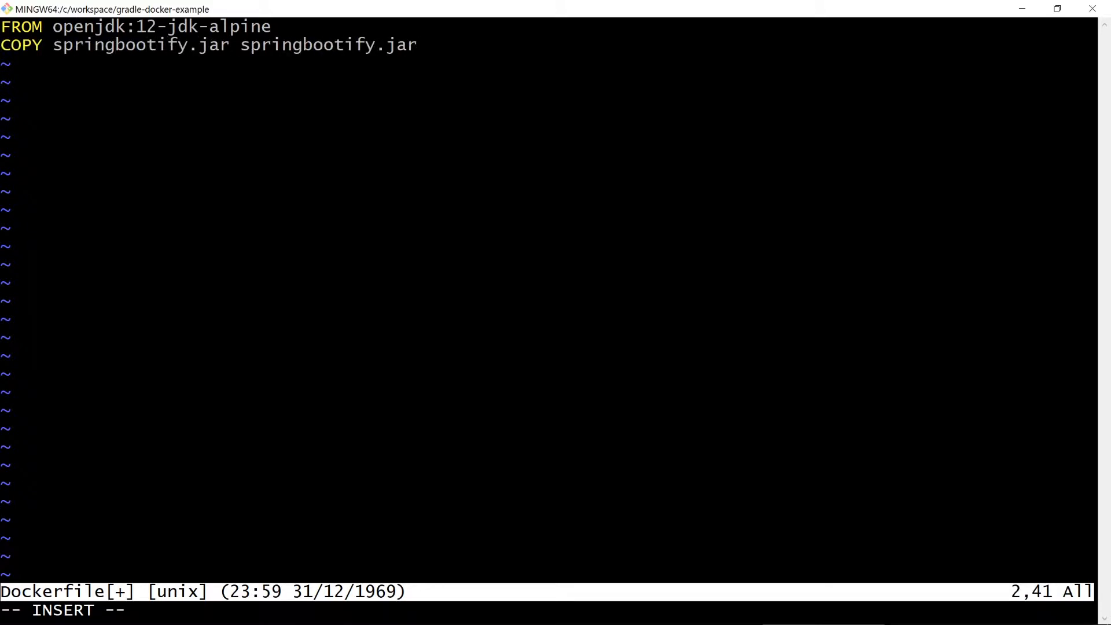
key(Return)
text(CMD ["java")
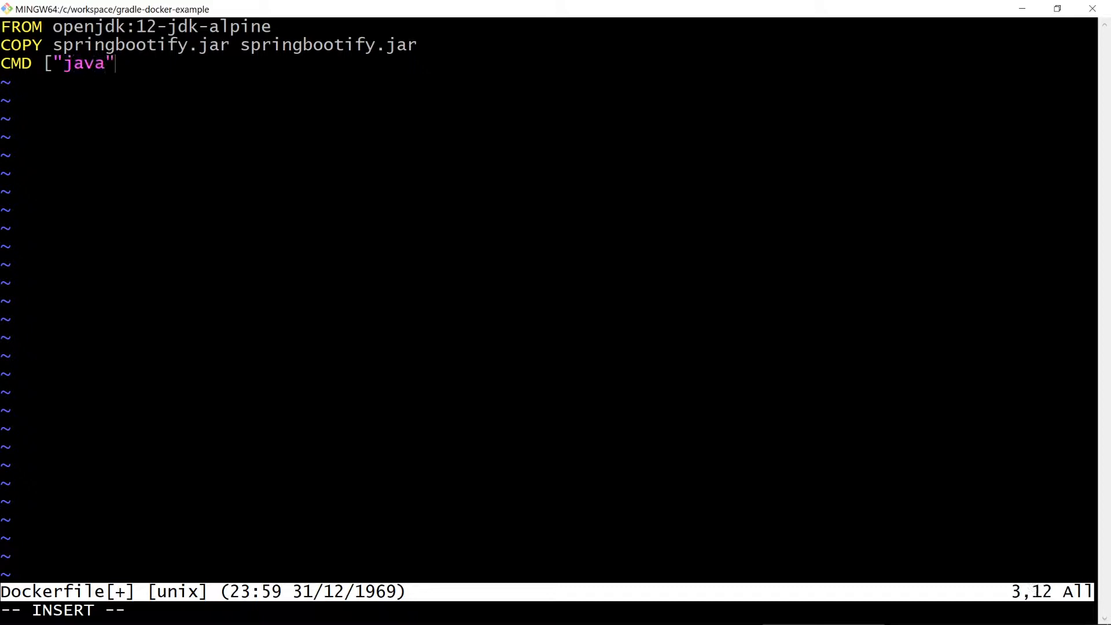
text(, "-jar", "s)
text(pringbootify.jar"])
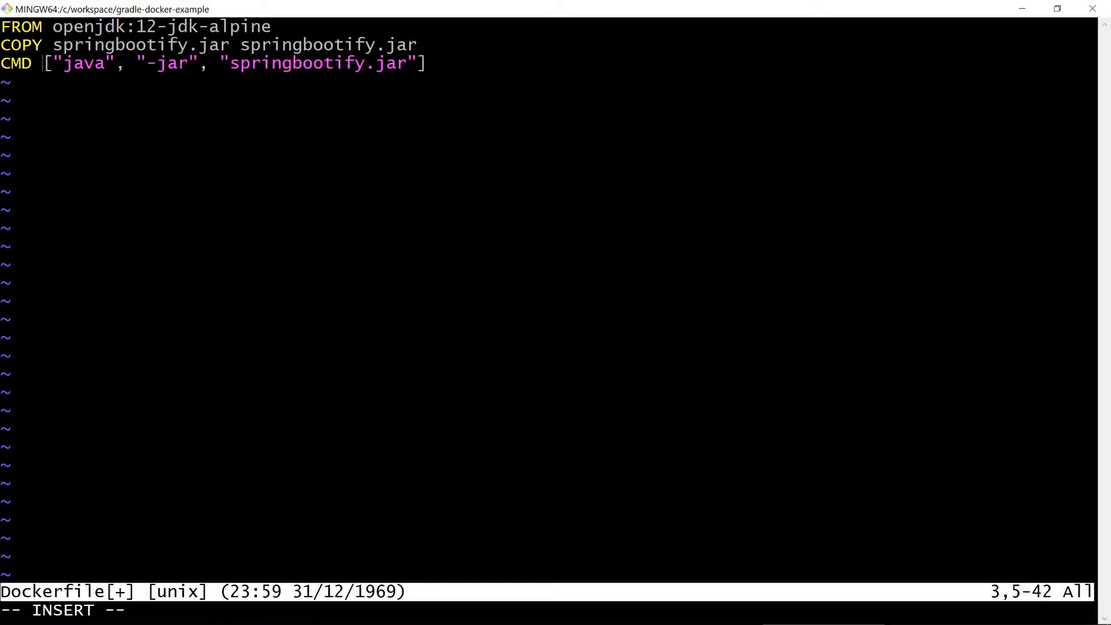
key(Escape)
text(:)
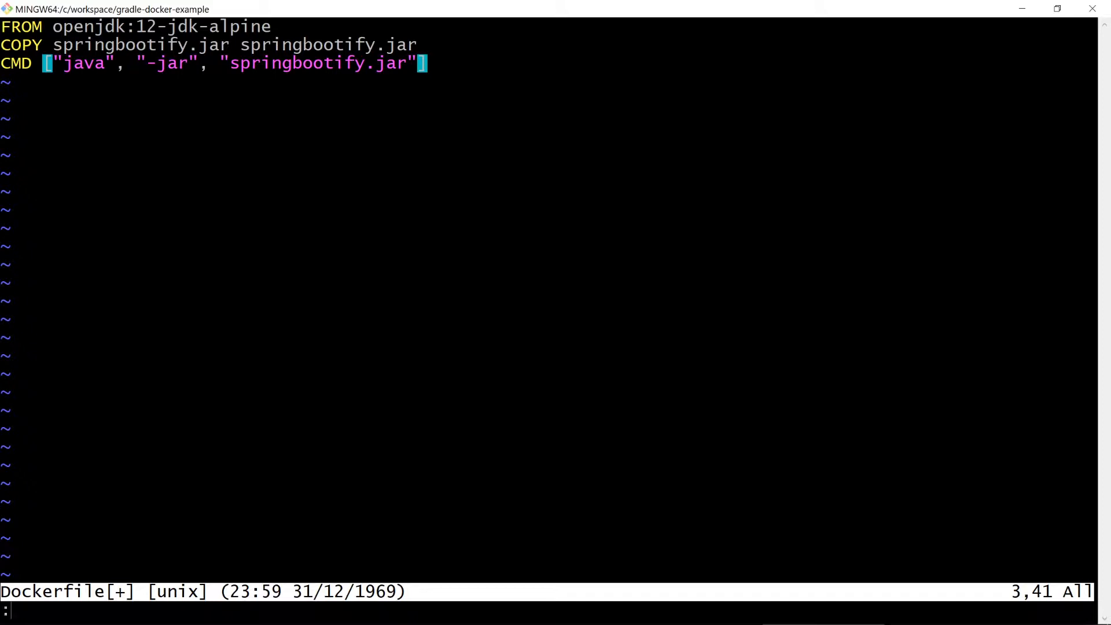
text(wq)
key(Return)
text(cat Dockerfile)
key(Return)
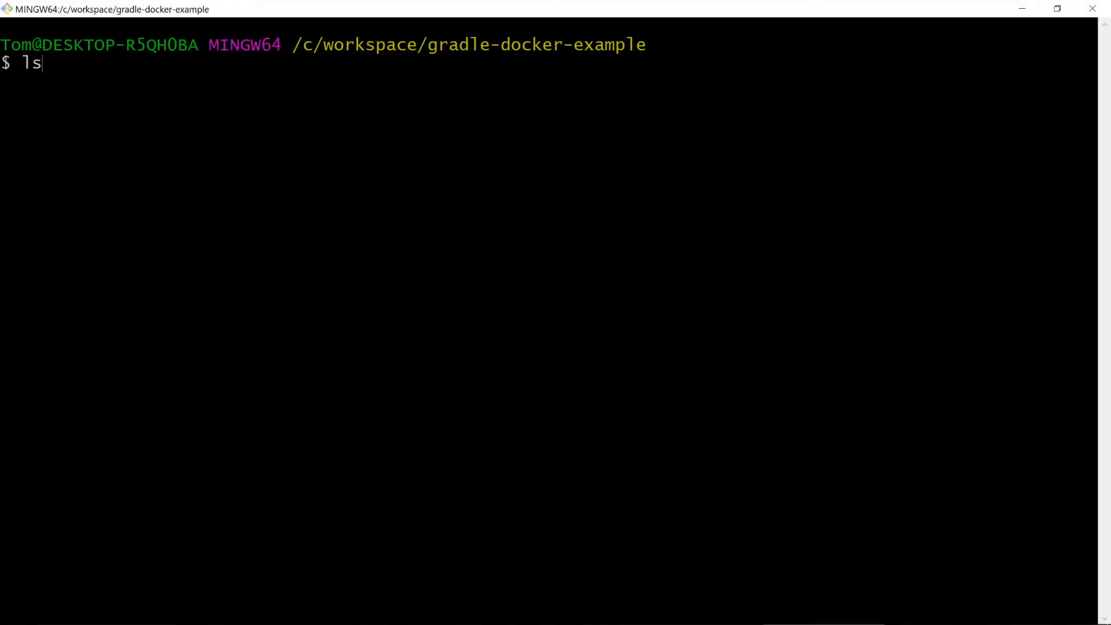
Replace build.gradle's contents with a plugins block for com.palantir.docker 0.22.1
key(Return)
text(vi b)
key(Tab)
key(Return)
key(d)
key(d)
key(d)
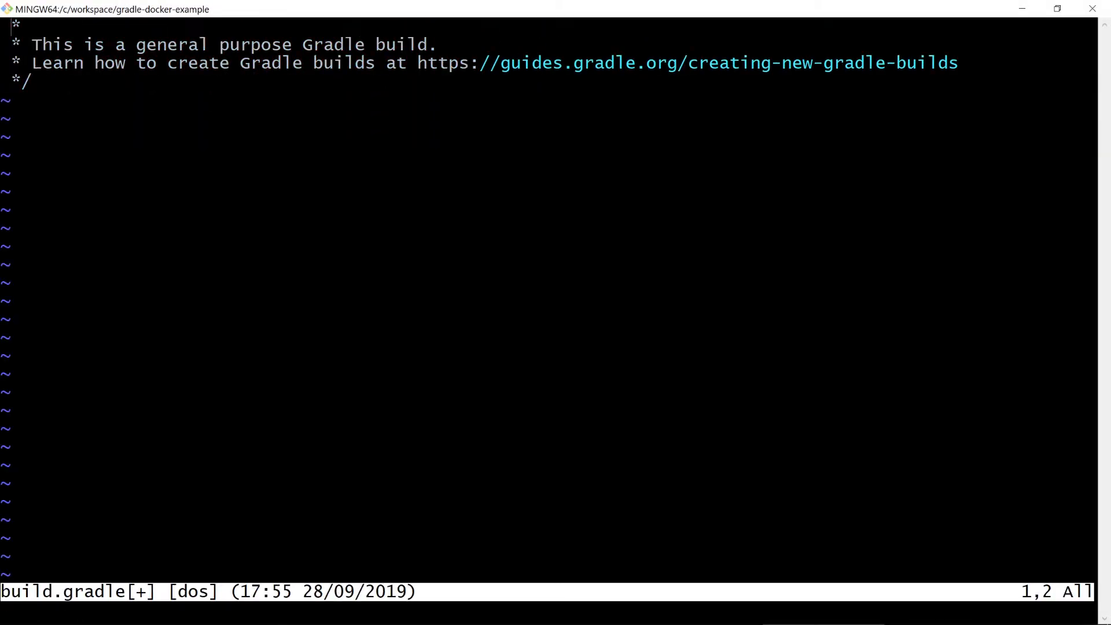
key(d)
key(d)
key(d)
text(diplugins {)
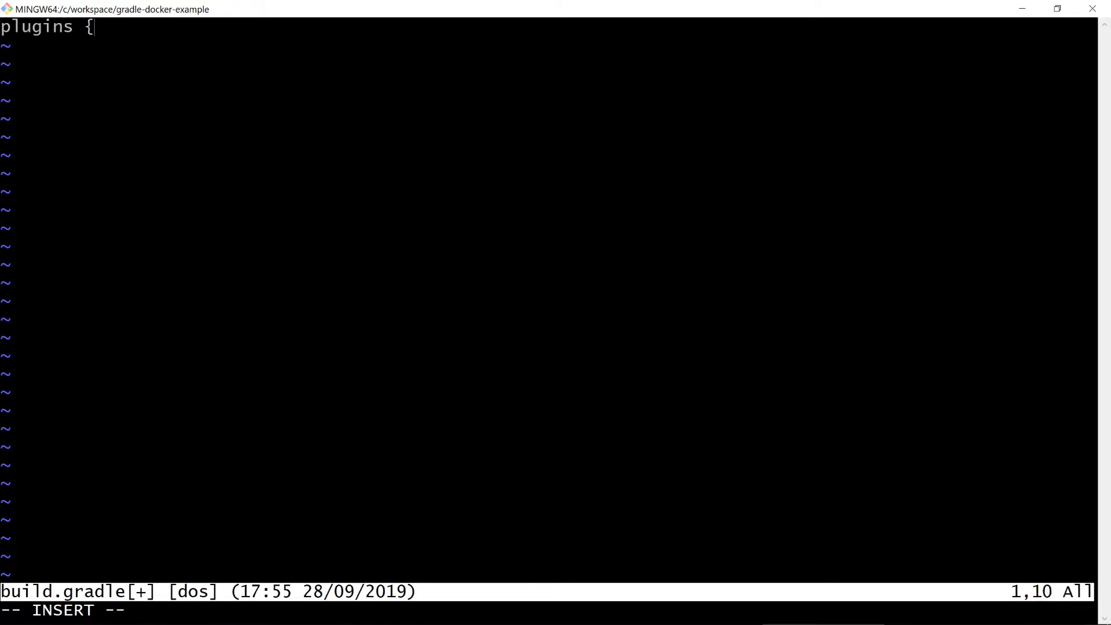
key(Return)
key(Return)
text(})
key(Up)
key(Tab)
text(id "com.)
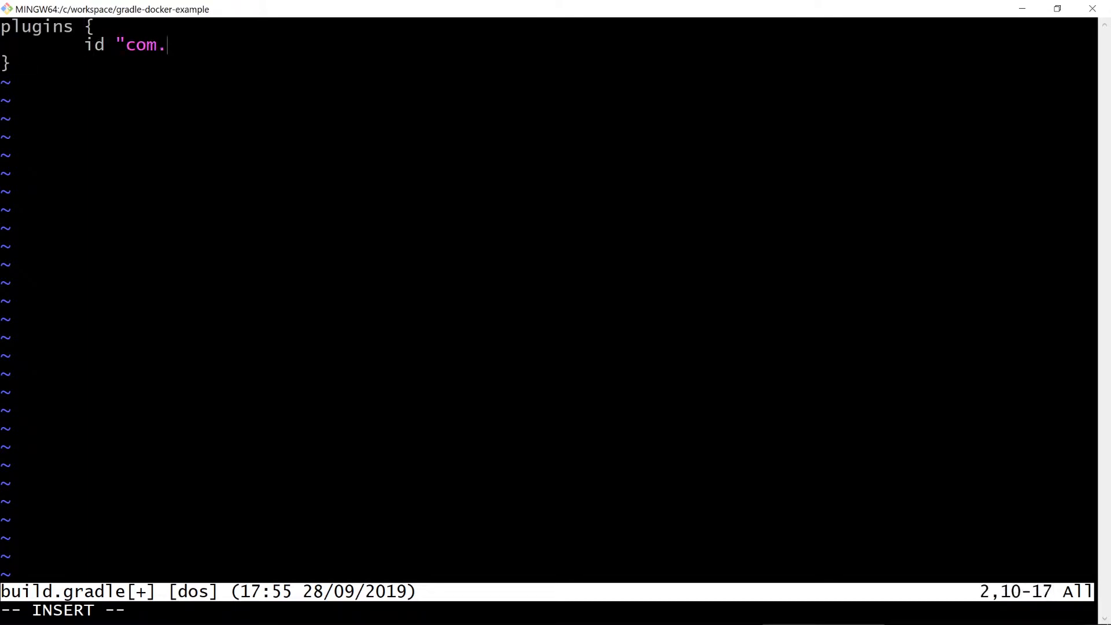
text(palantir.docker" version "0.22.)
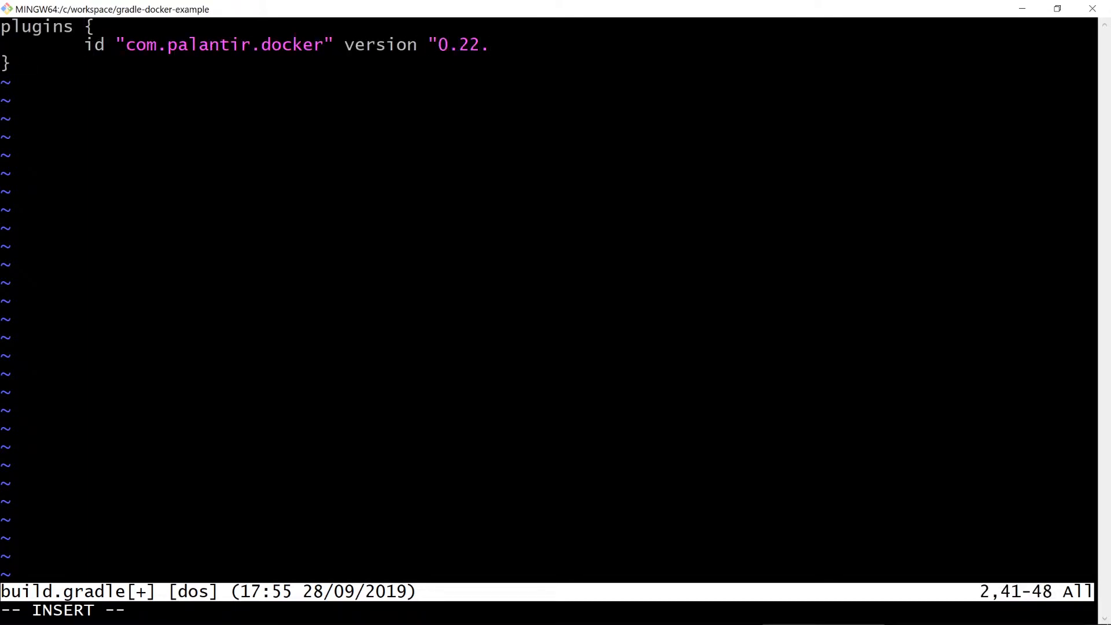
text(1")
key(Down)
key(Return)
key(Return)
text(version ')
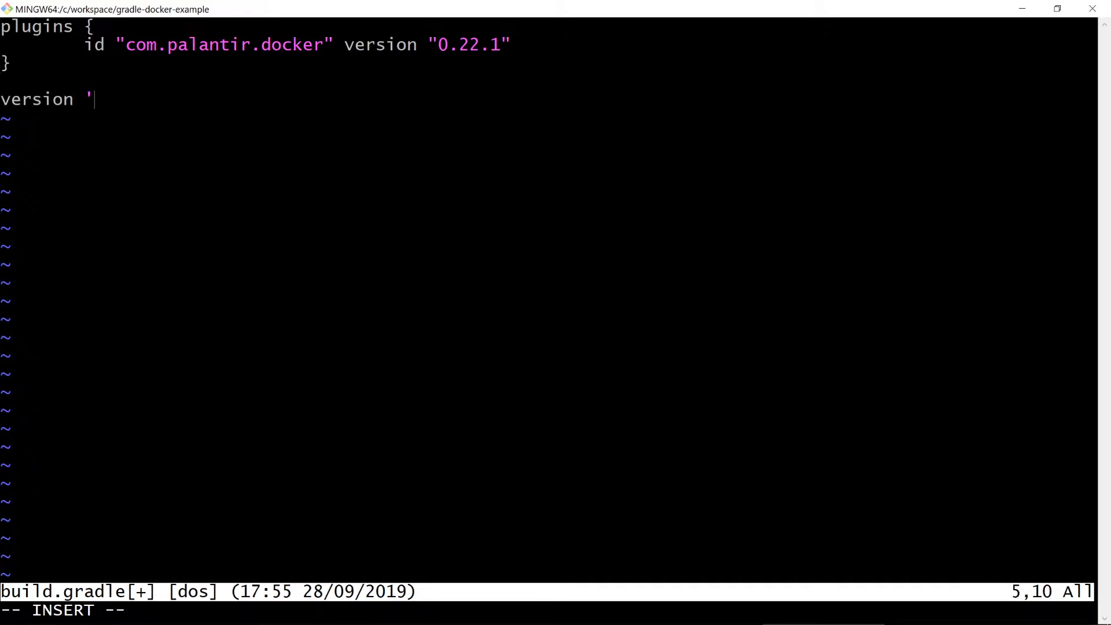
text(0.1.0)
Add version 0.1.0 and a docker block naming the image with project.version and files 'springbootify.jar', then save
key(Return)
key(Return)
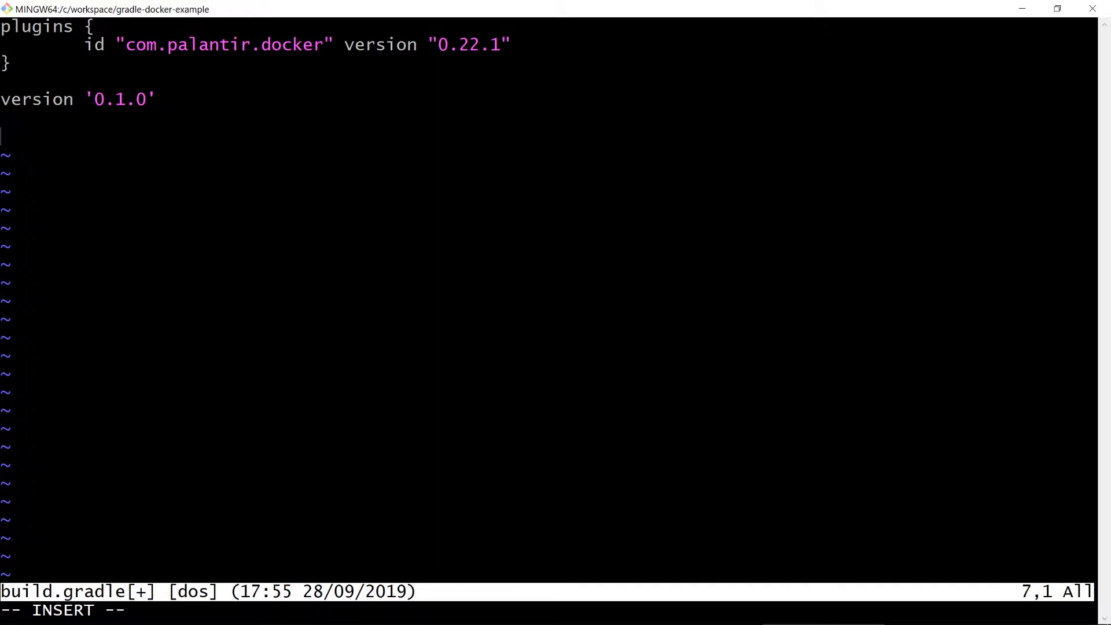
text(docker {)
key(Return)
key(Return)
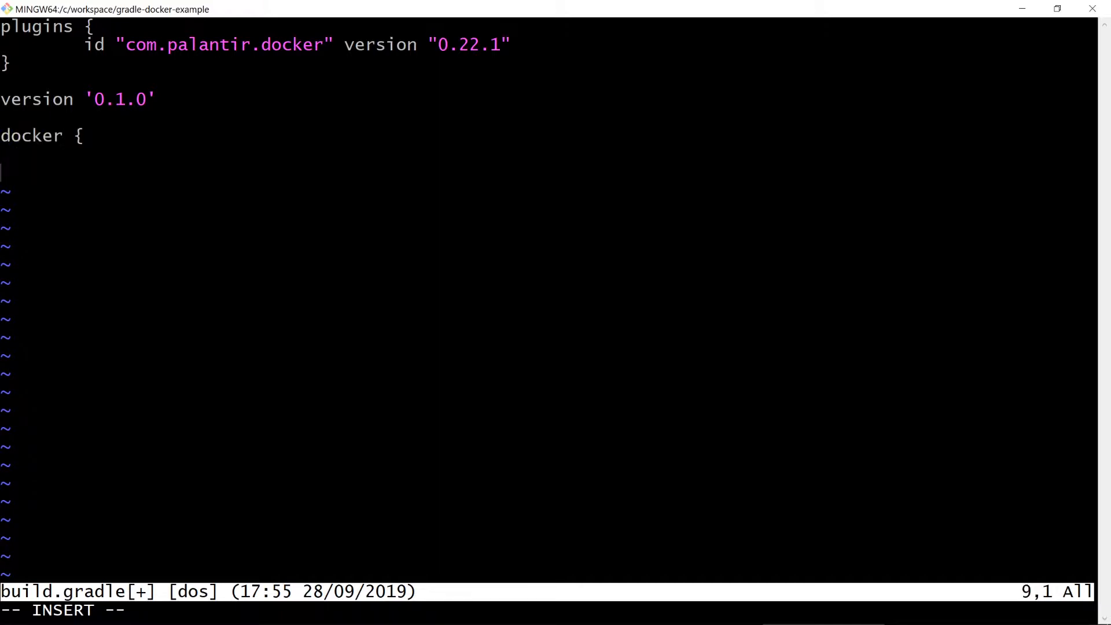
text(})
key(Up)
key(Tab)
text(name ")
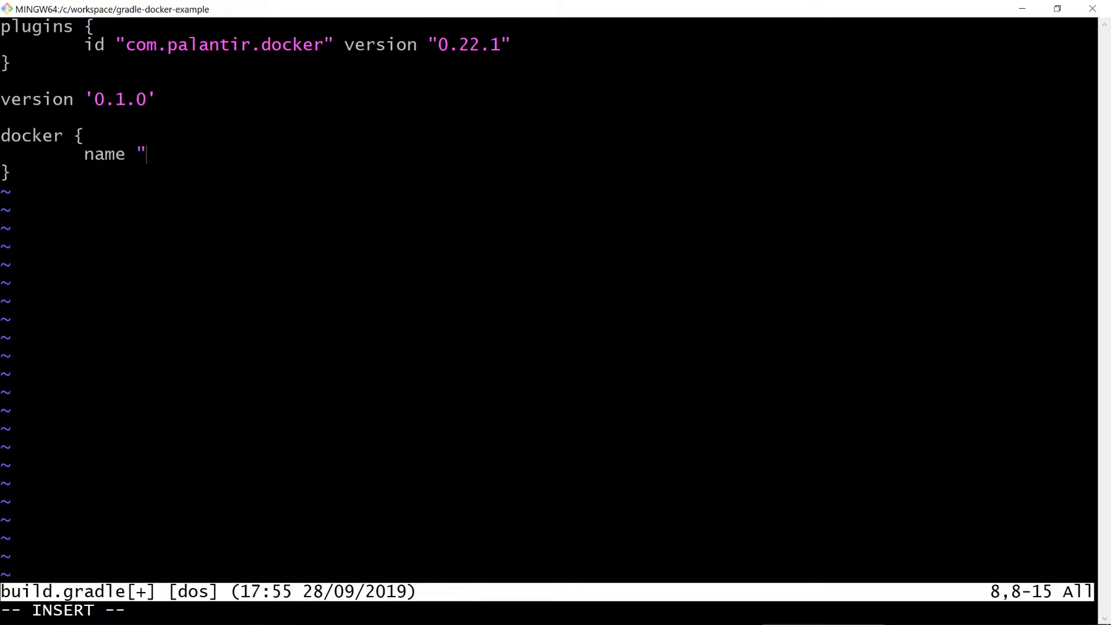
text(${)
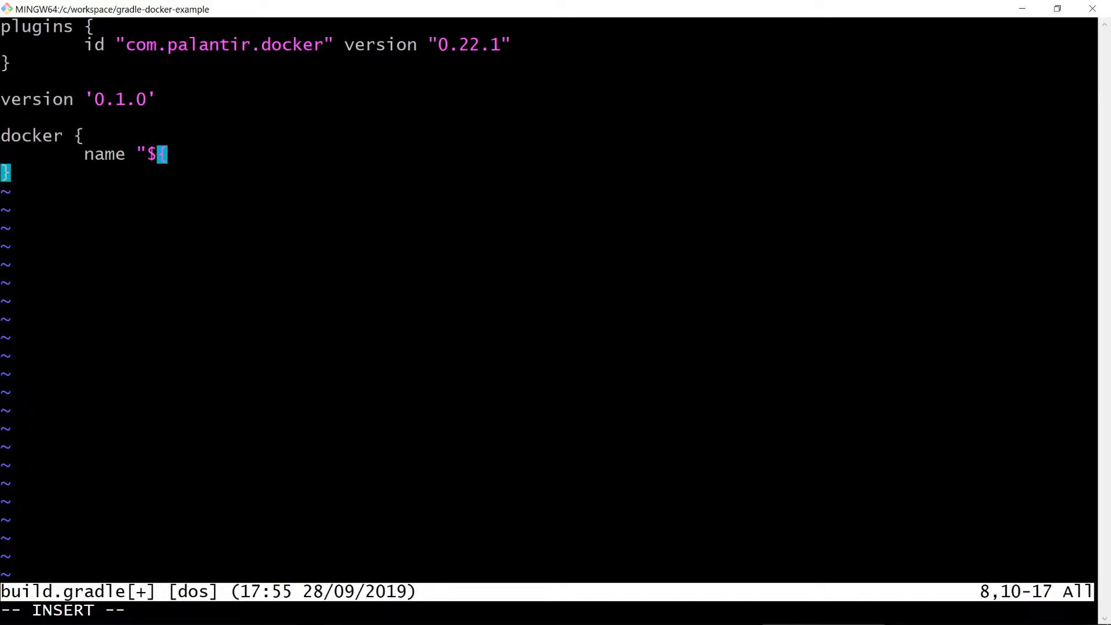
text(project.name})
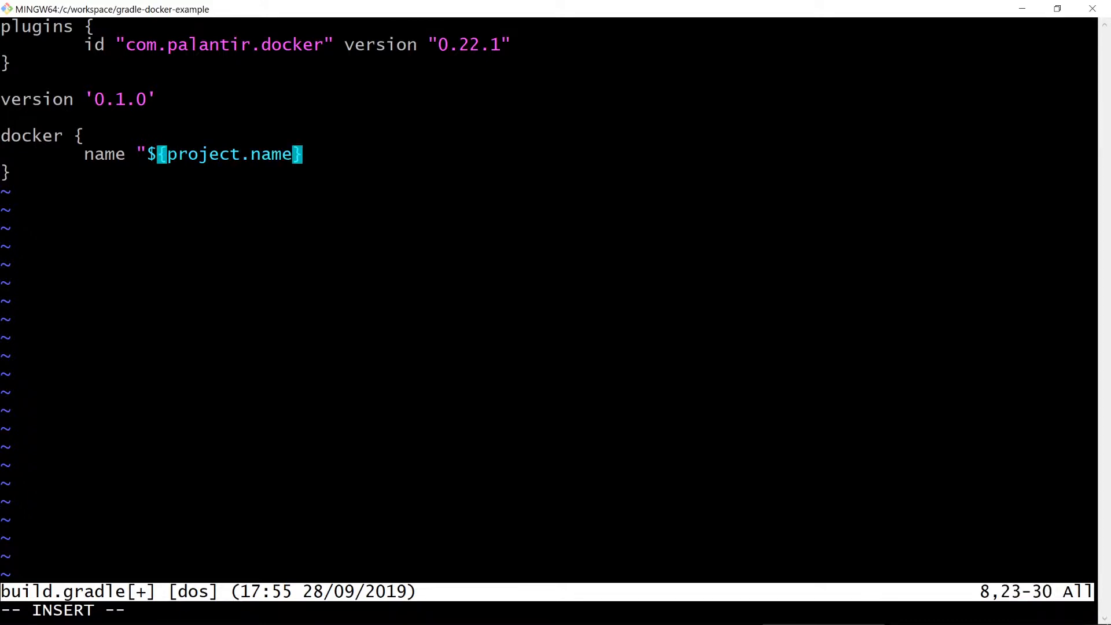
text(:${project.v)
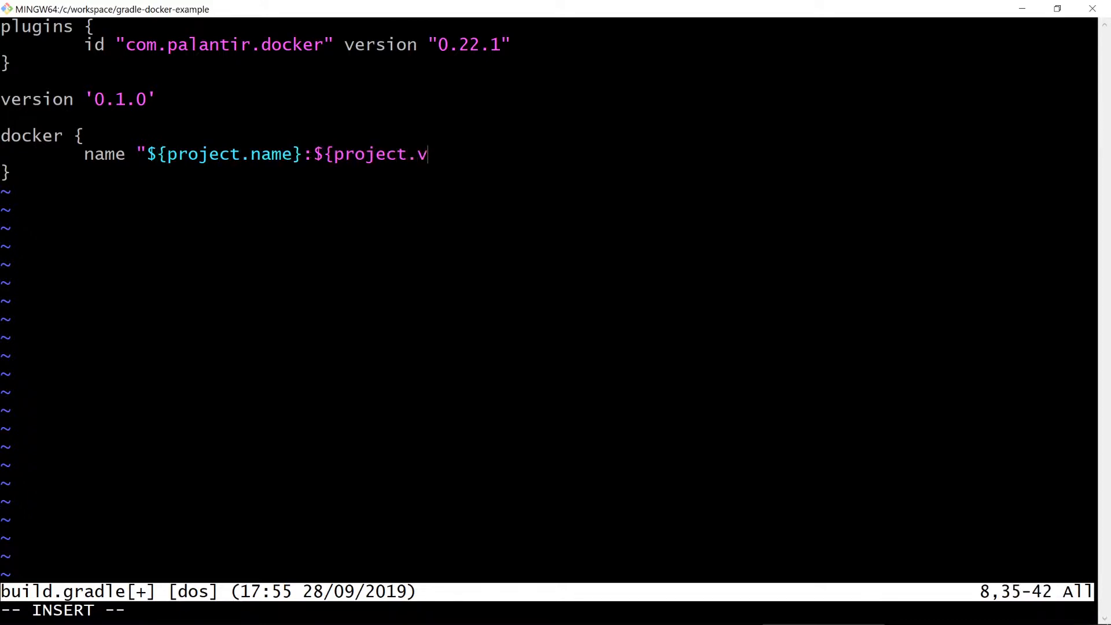
text(ersion}")
key(Left)
key(Right)
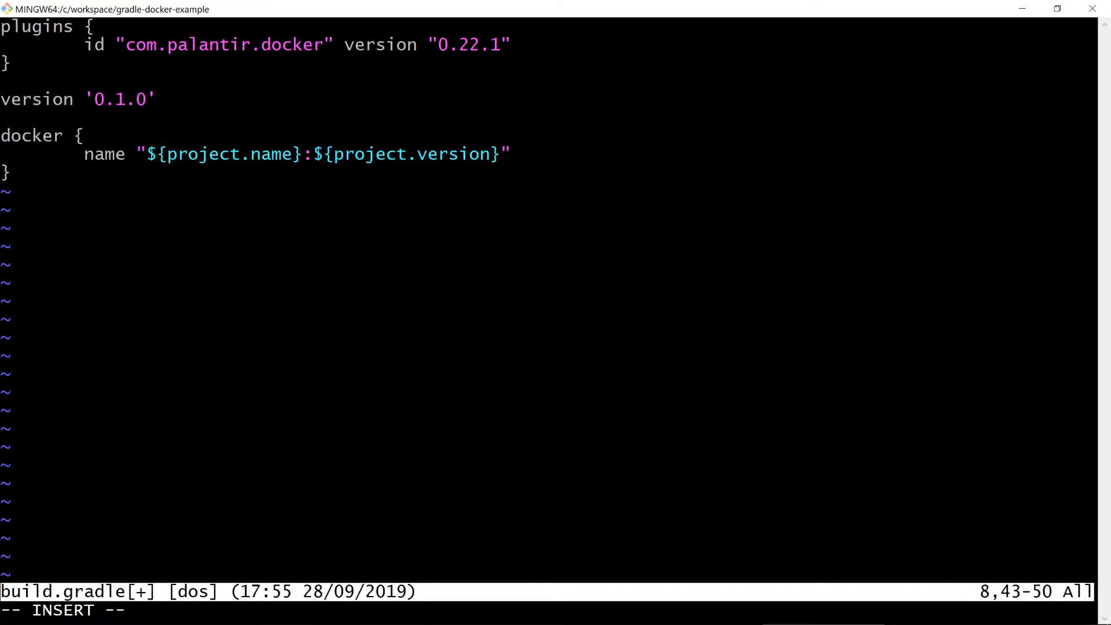
key(Return)
text(files )
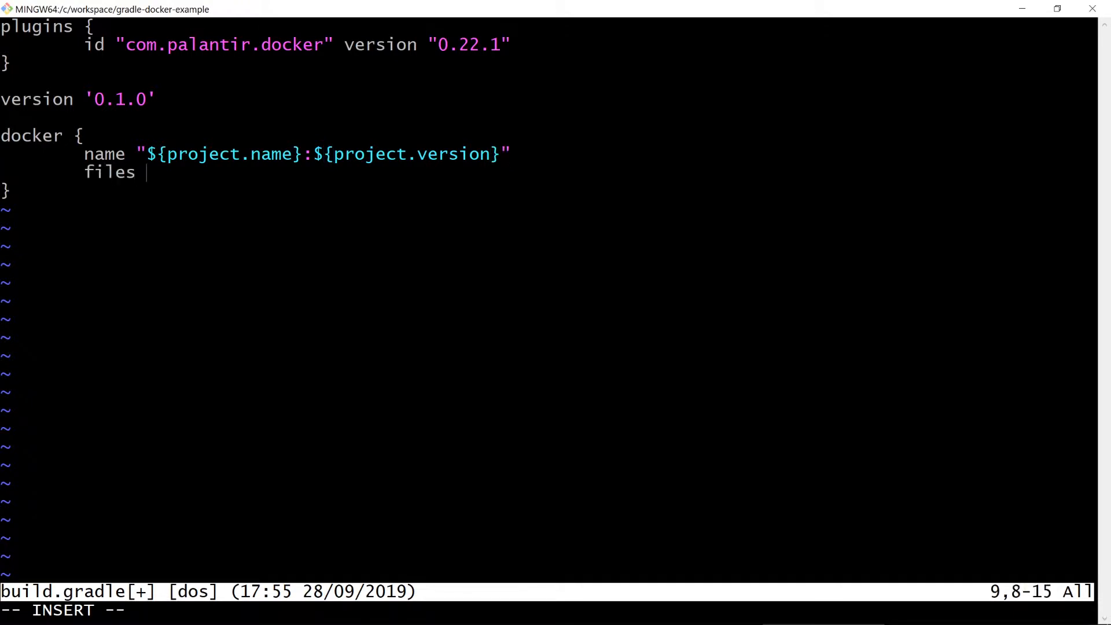
text('springb)
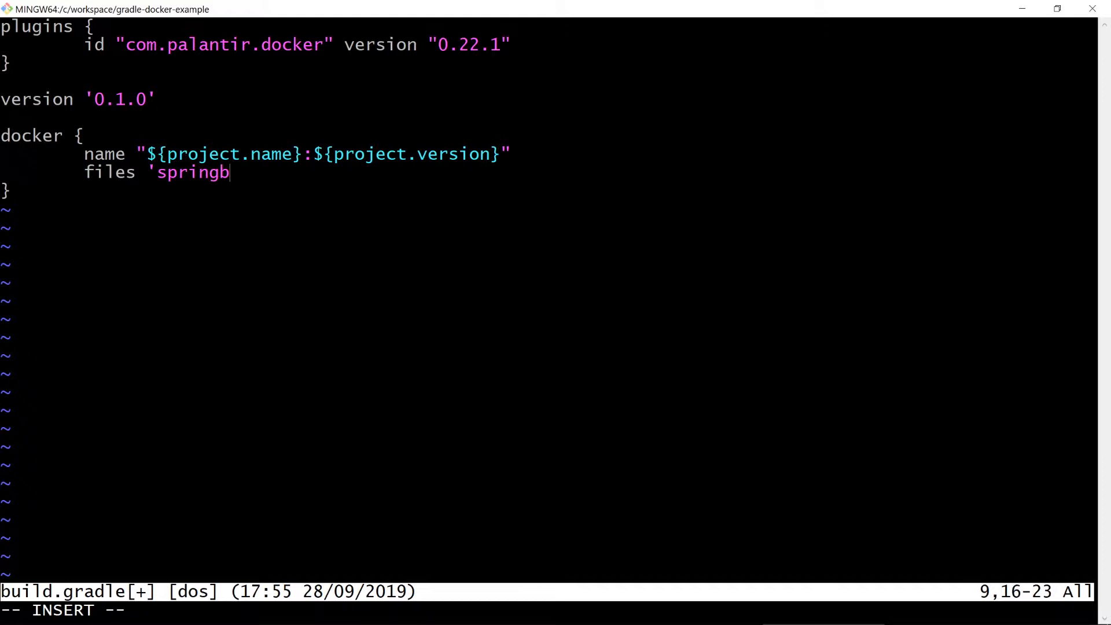
text(ootify.jar'#)
key(BackSpace)
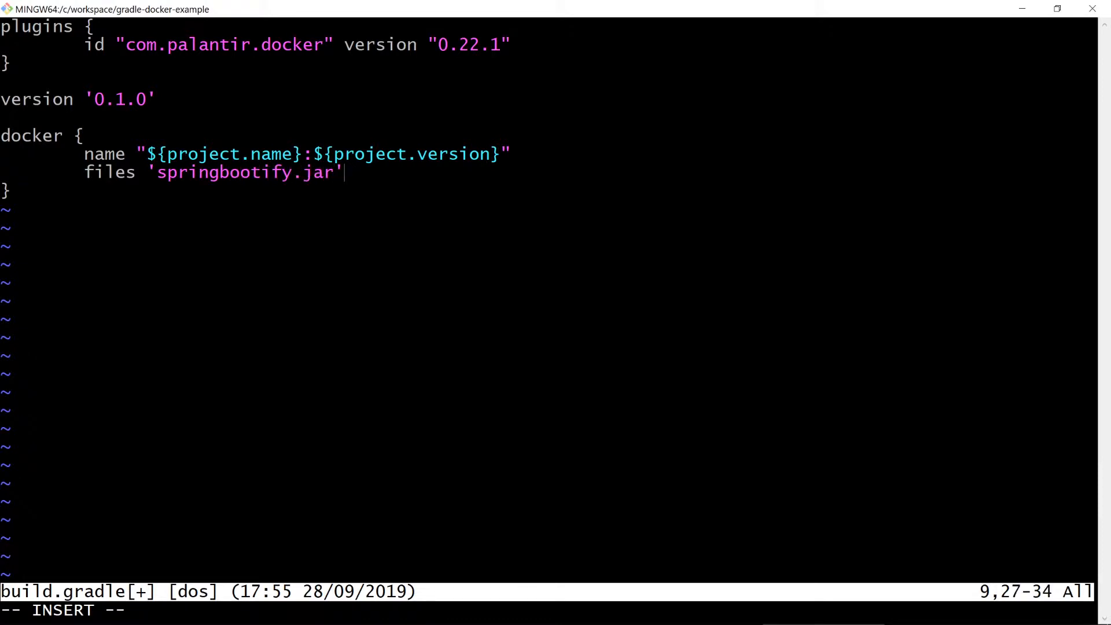
key(Escape)
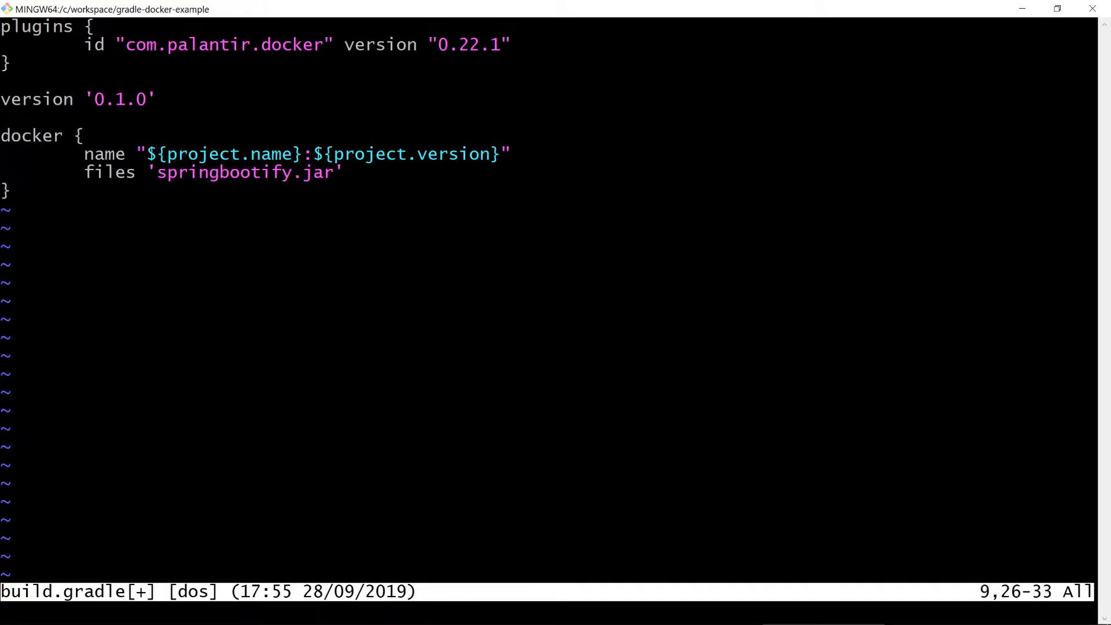
click(556, 611)
text(:wq)
key(Return)
text(cat build.gradle)
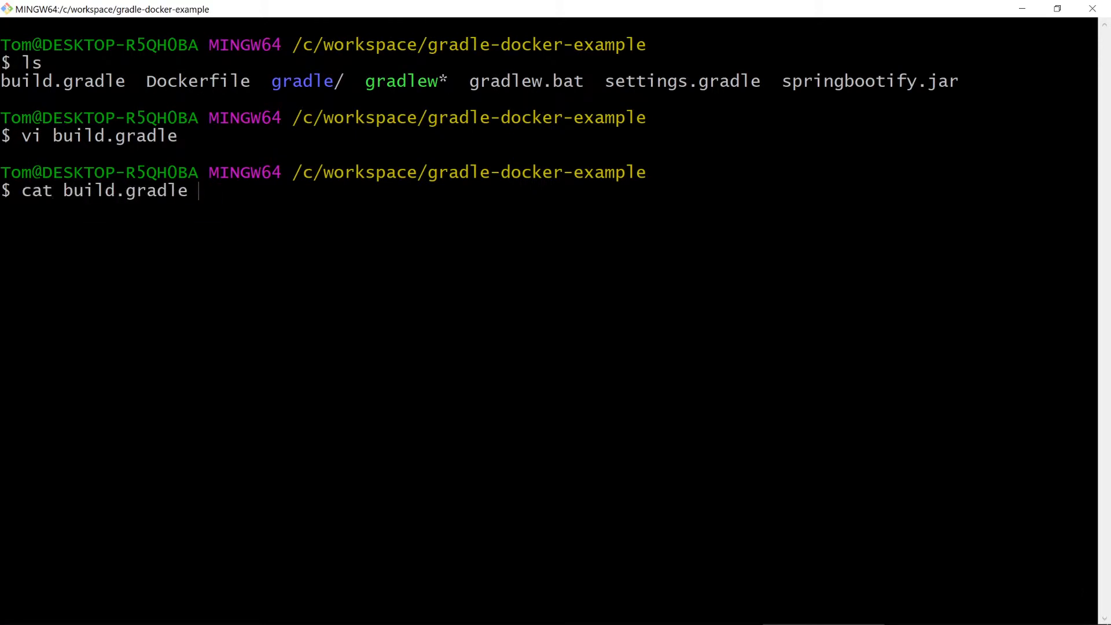
Print build.gradle, run ./gradlew docker and confirm docker images lists gradle-docker-example 0.1.0
key(Return)
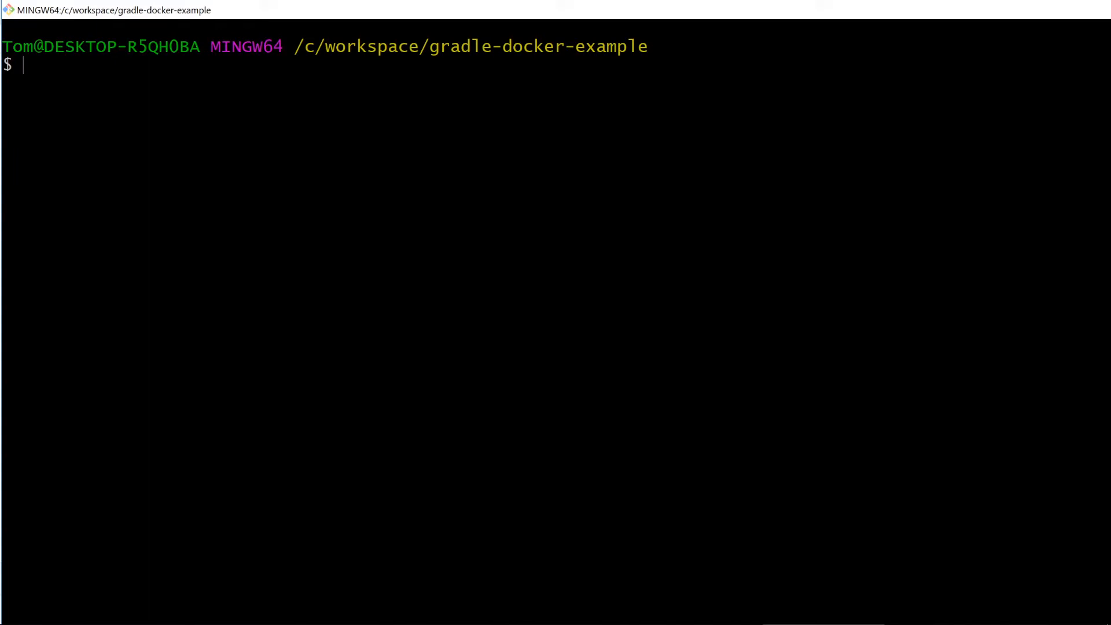
text(./gradlew docker)
key(Return)
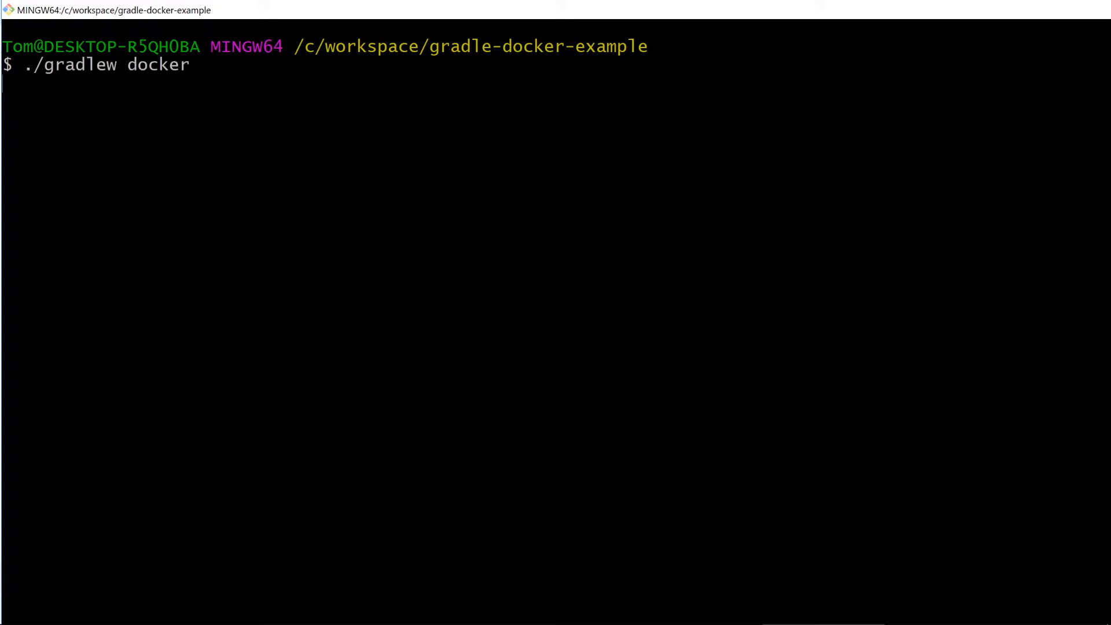
text(docker images)
key(Return)
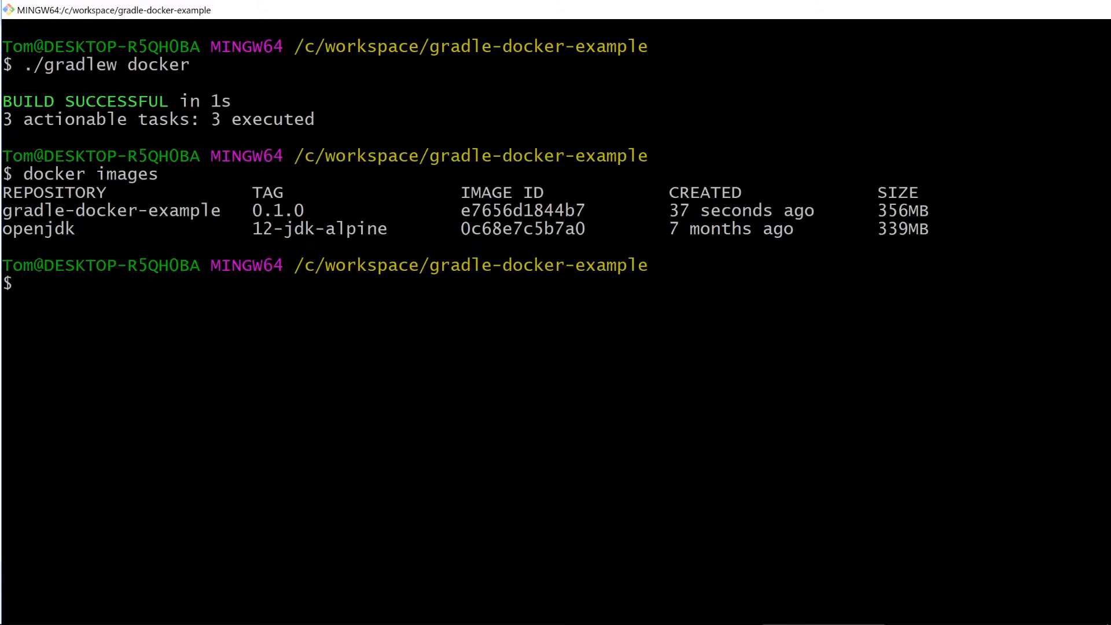
drag(3, 211, 388, 211)
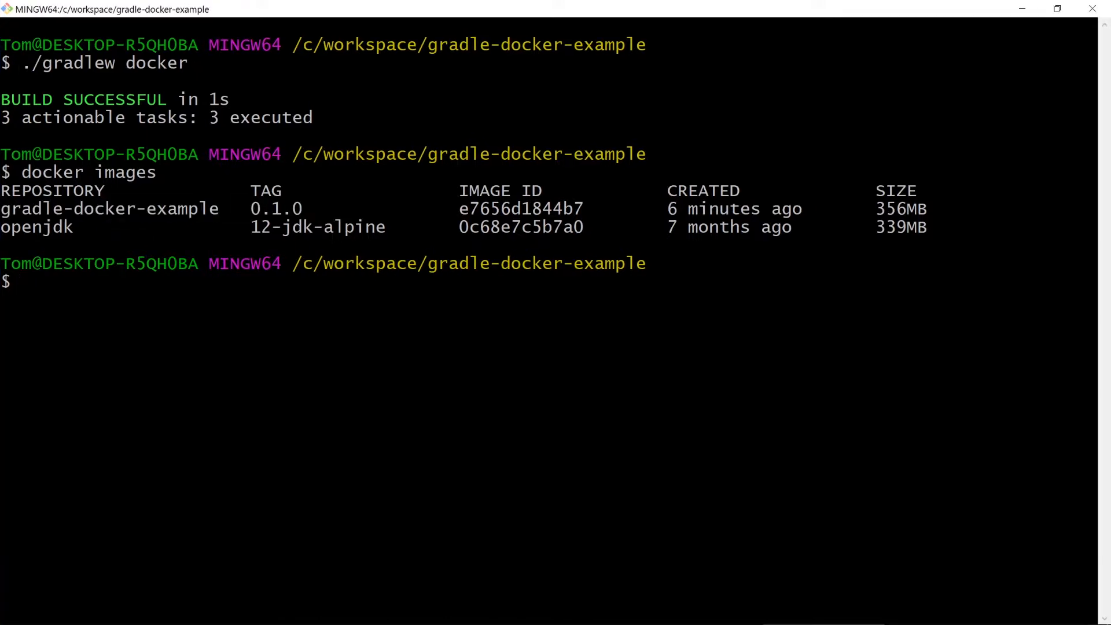
text(clear)
key(Return)
text(vi bu)
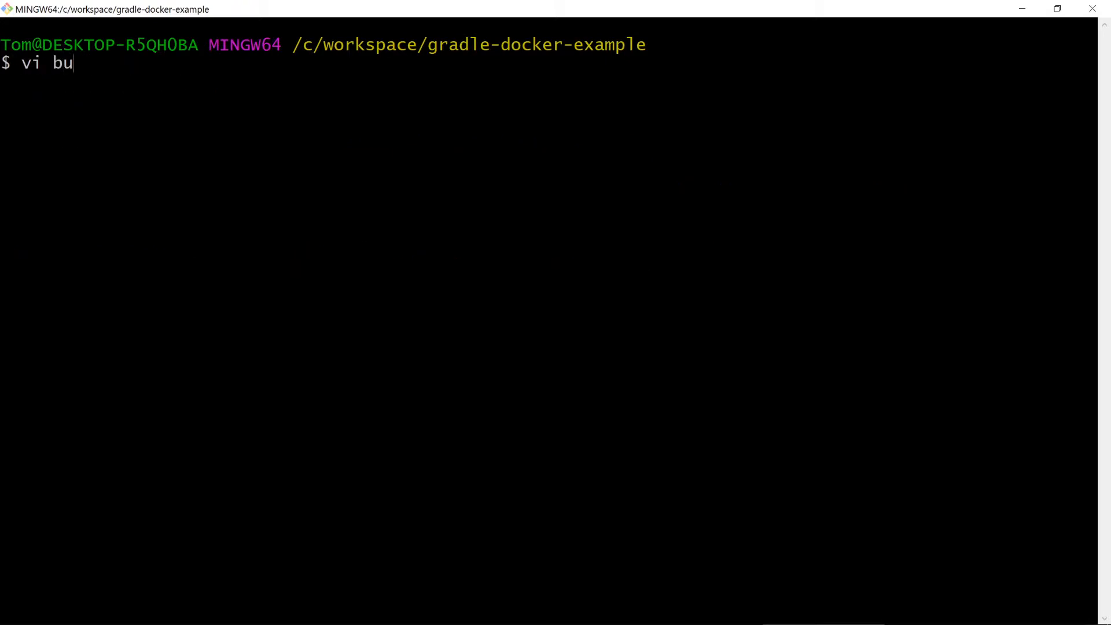
text(ild.gradle)
Add id "com.palantir.docker-run" version "0.22.1" to the plugins block and start a line below the docker block
key(Return)
key(j)
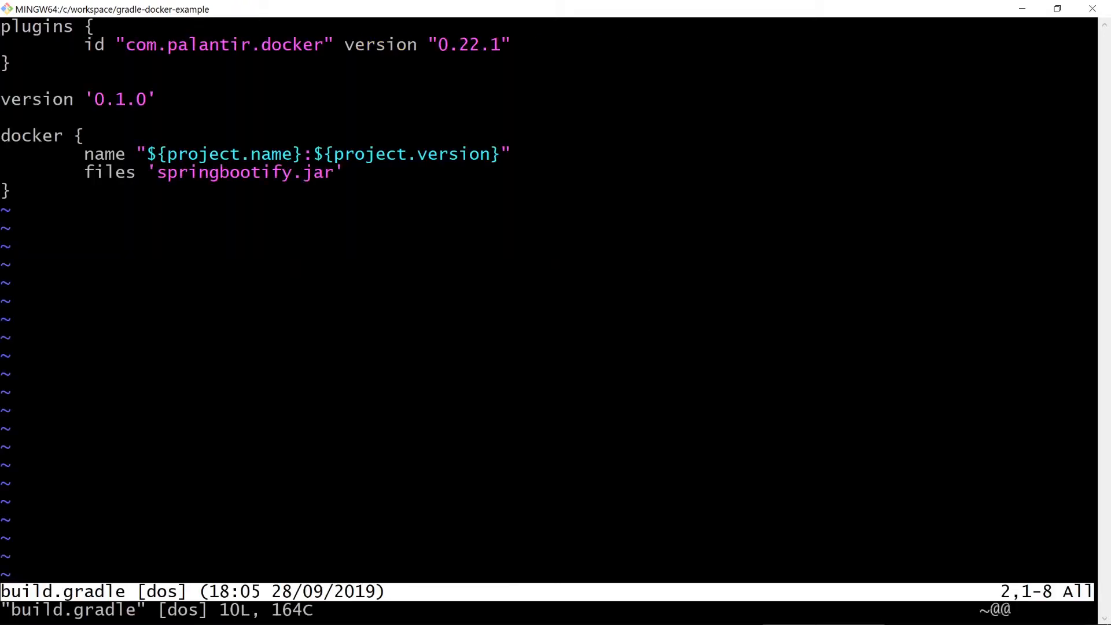
key(shift+a)
key(Return)
text(id "com)
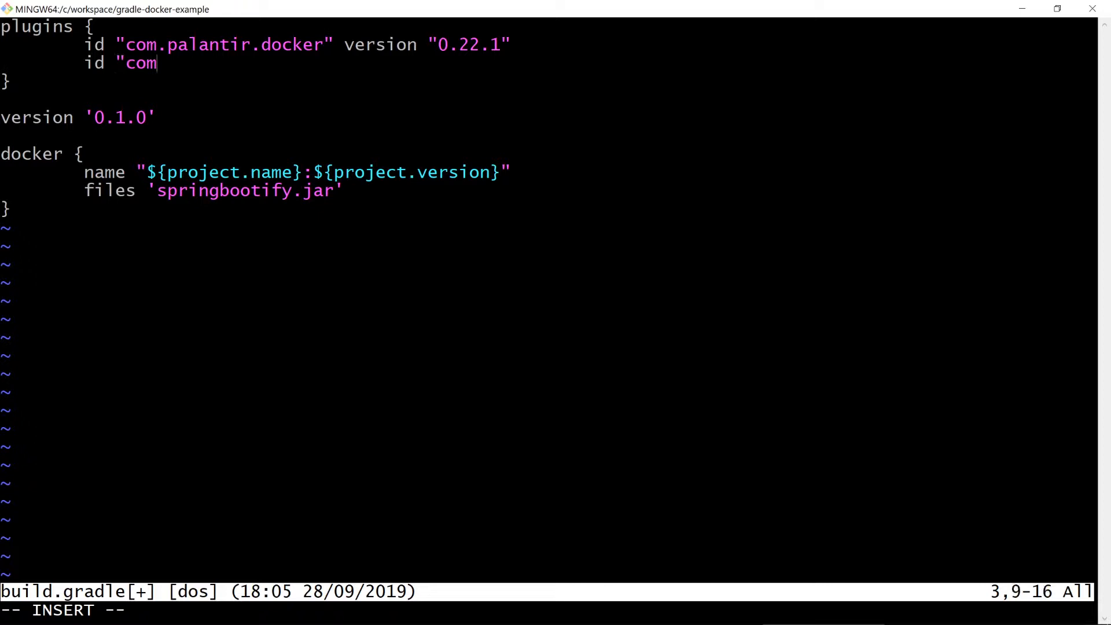
text(.palantir.docker-)
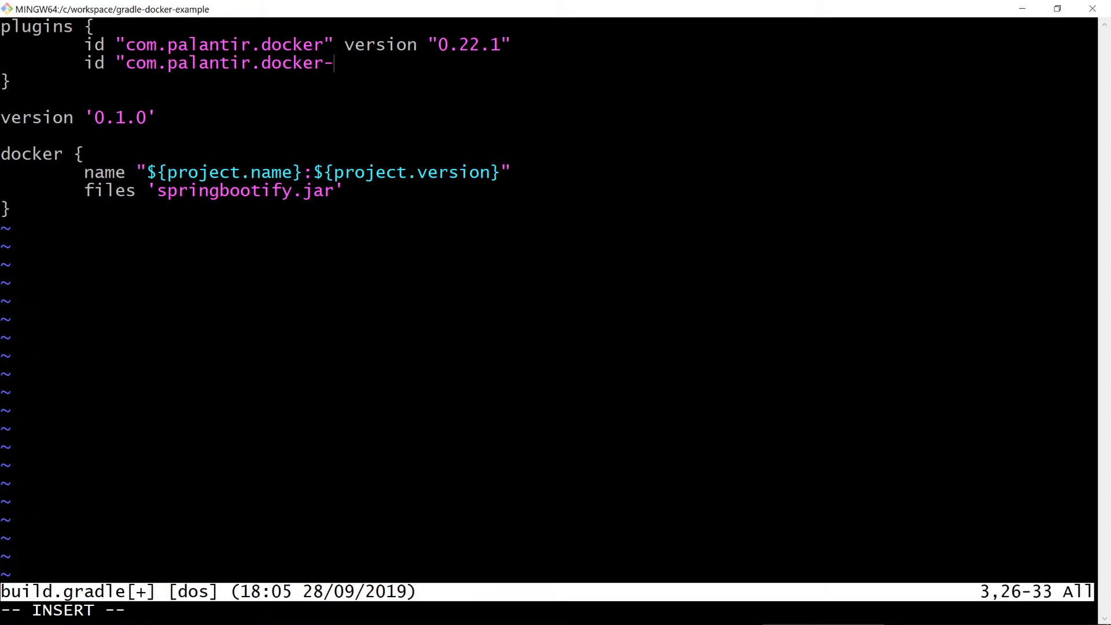
text(run" version ")
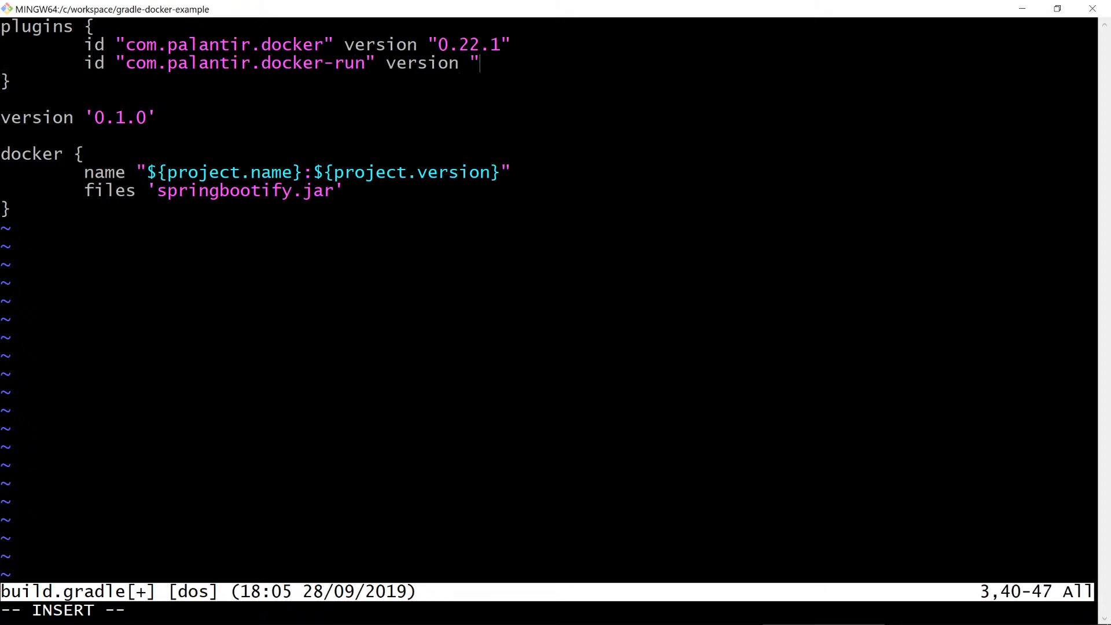
text(0.22.1")
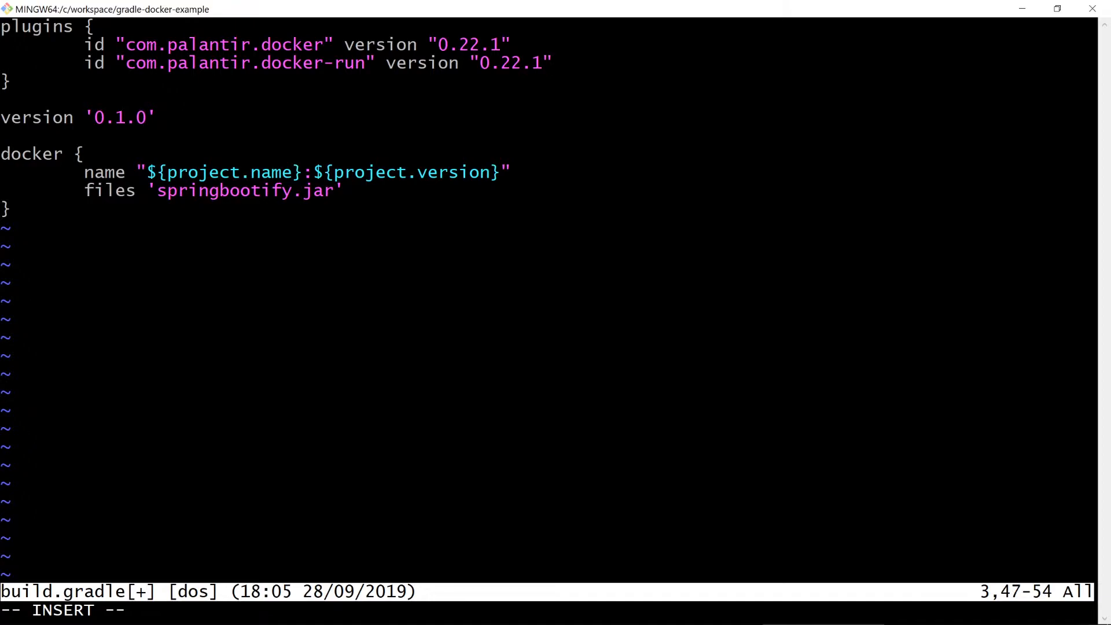
key(Escape)
key(Down)
key(Down)
key(Down)
key(Down)
key(o)
Write a dockerRun block with name, image, ports '8080:8080' and clean true, then save build.gradle
key(Return)
text(dockerRun {)
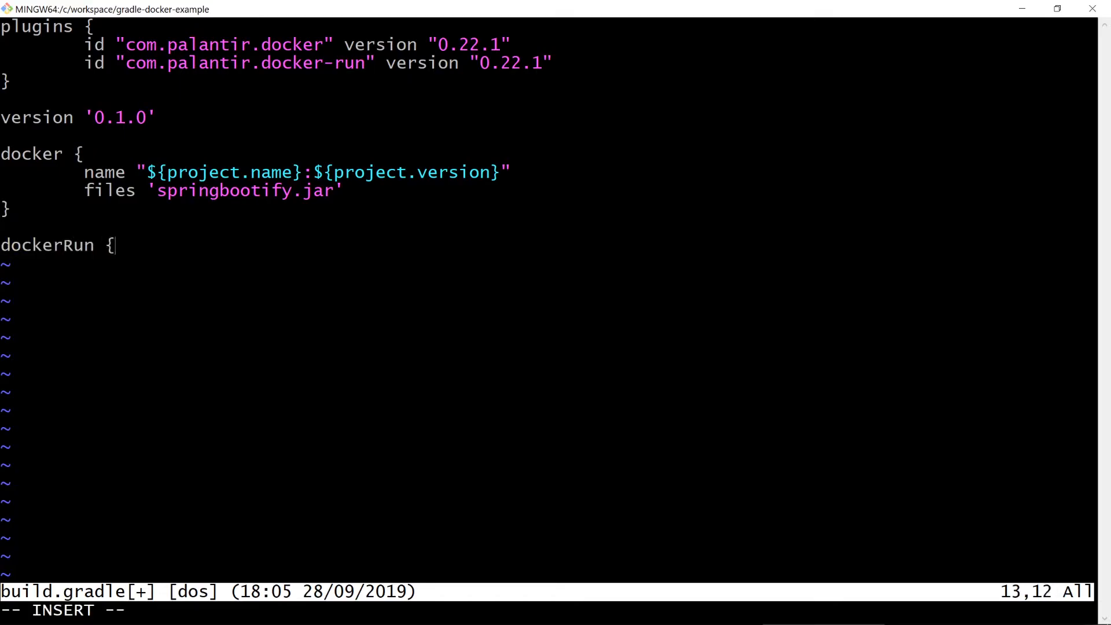
key(Return)
key(Return)
text(})
key(Up)
key(Tab)
text(nam)
text(e "${project.name)
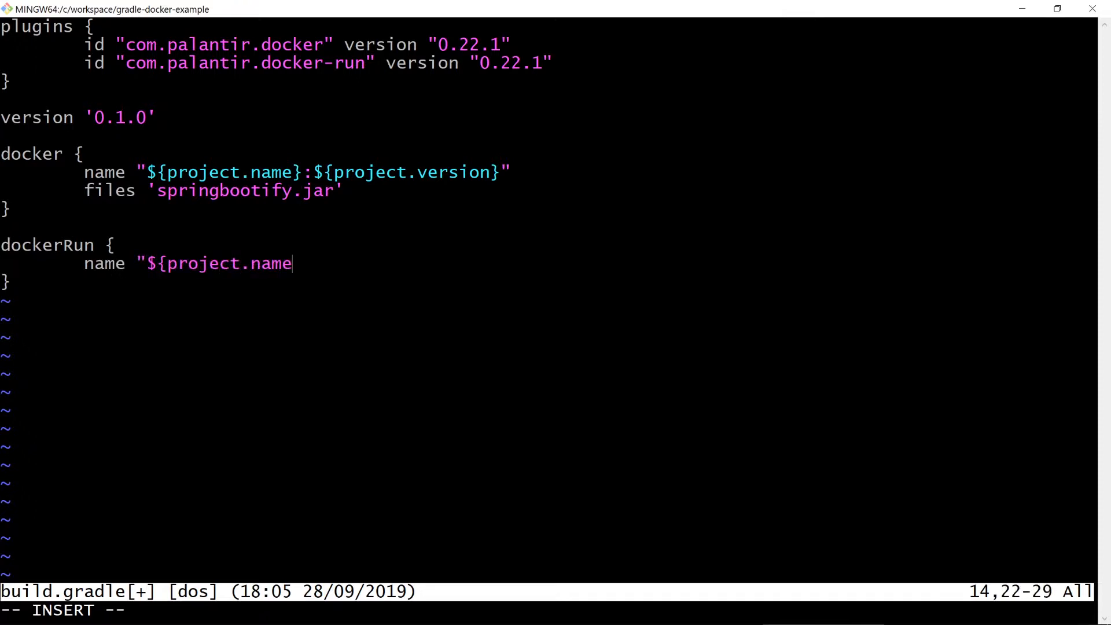
text(}")
key(Return)
text(image)
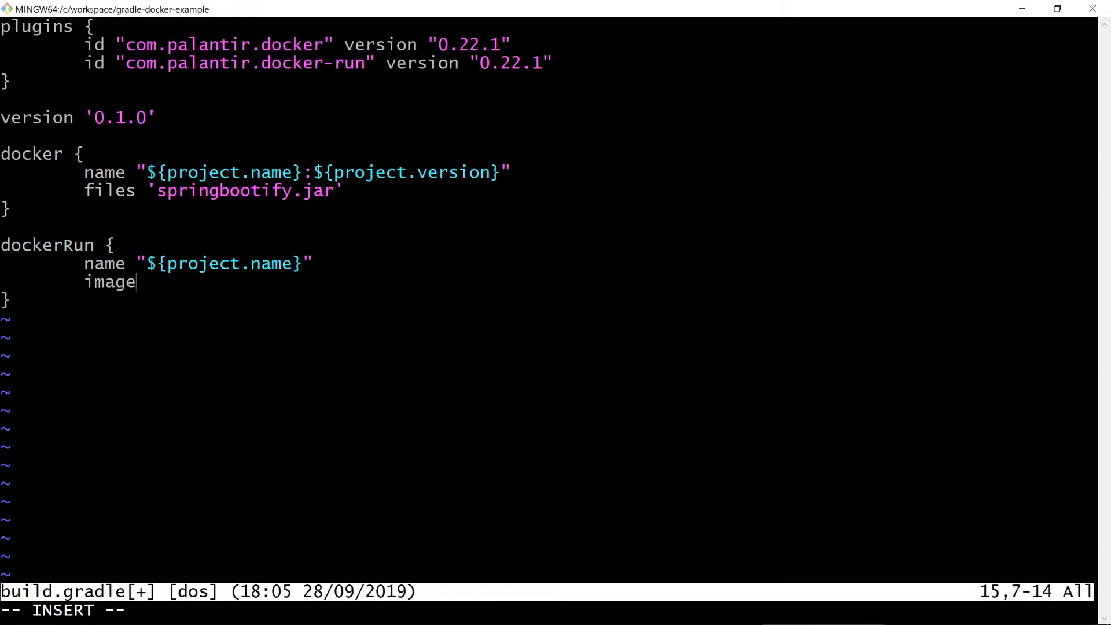
text( "${project.)
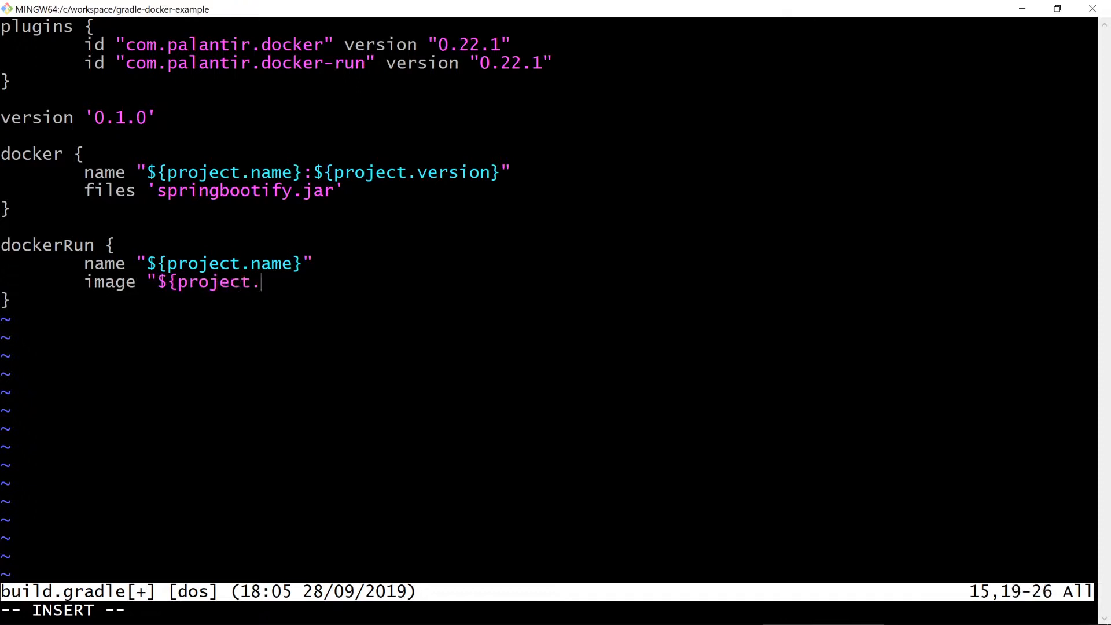
text(name}:${project.)
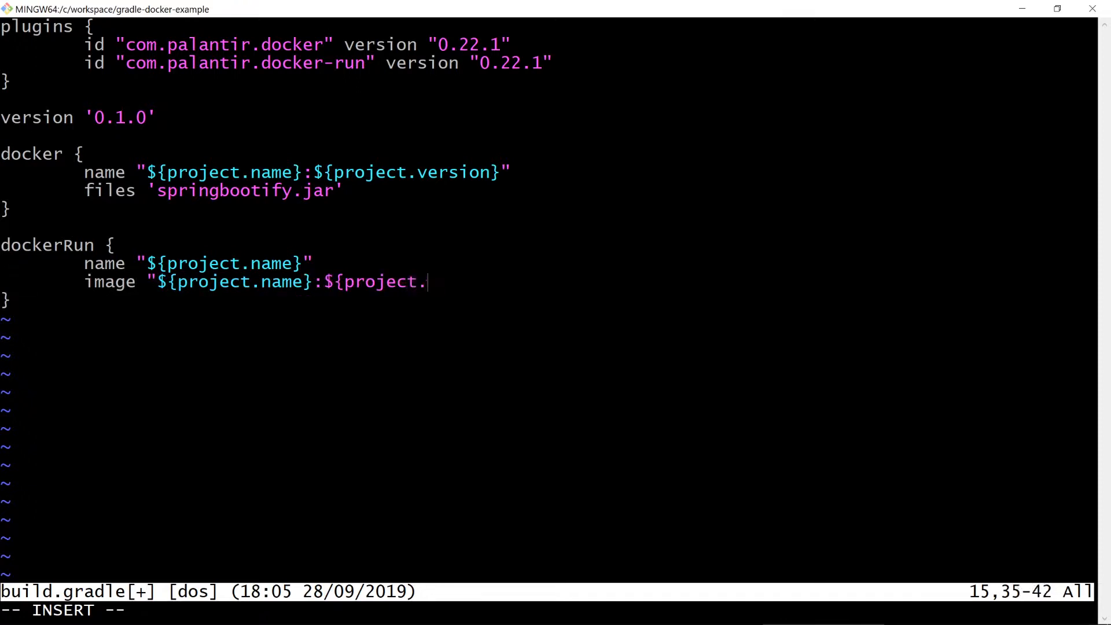
text(version}")
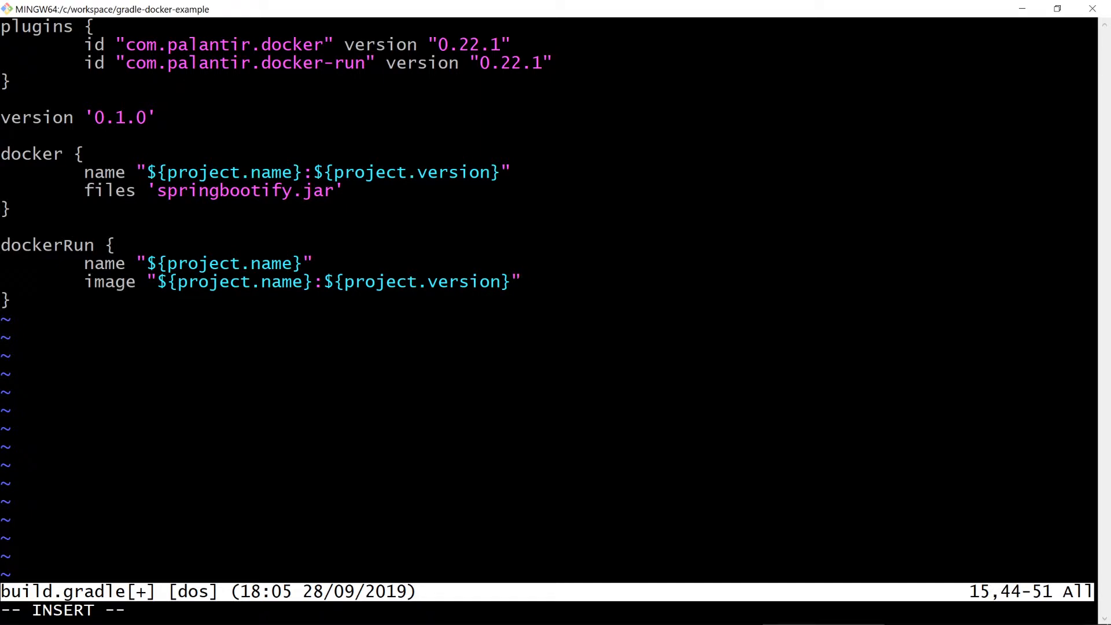
key(Return)
text(ports )
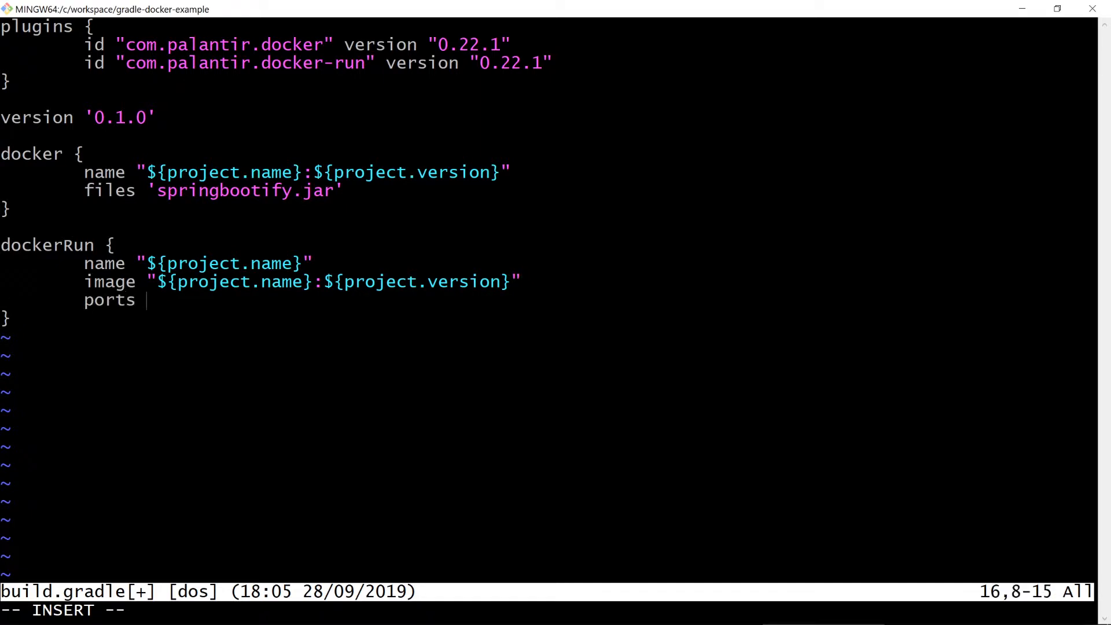
text('8080)
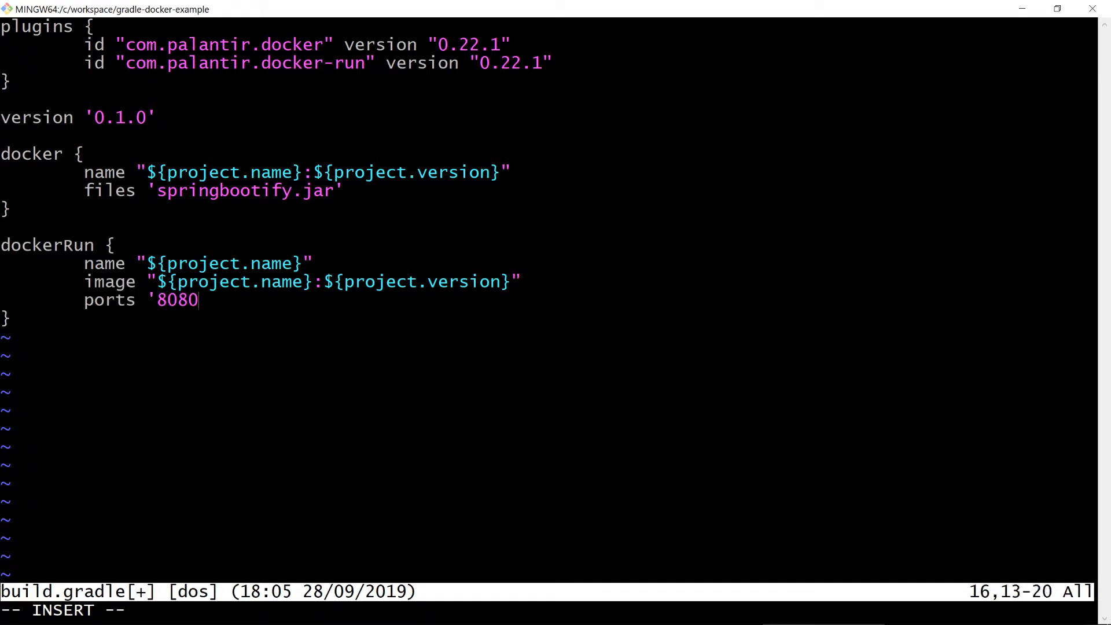
text(:8)
text(080')
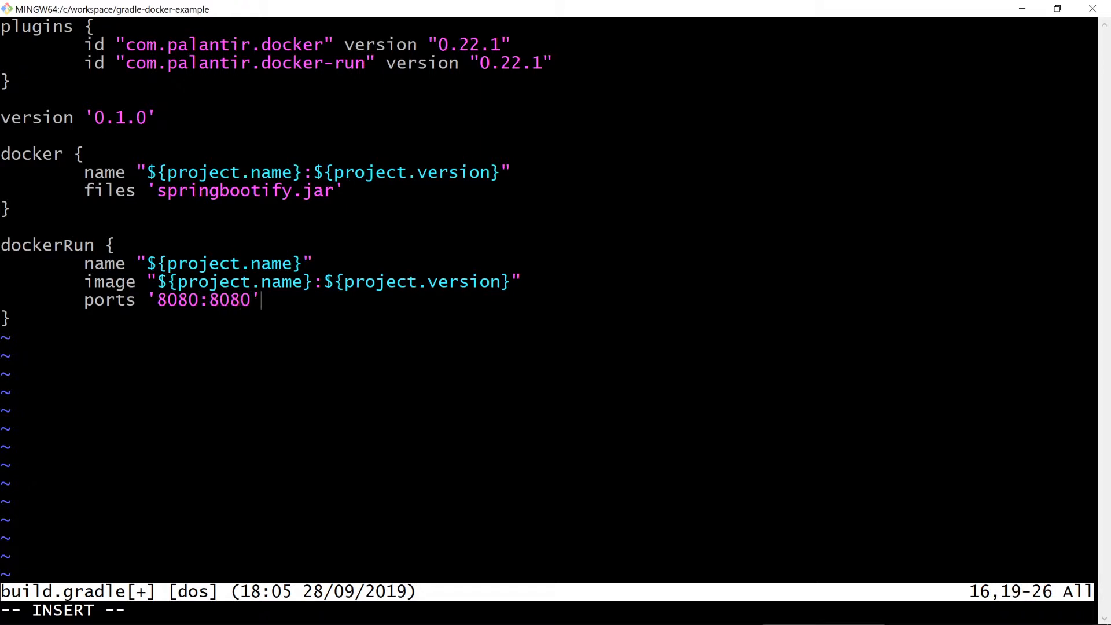
key(Return)
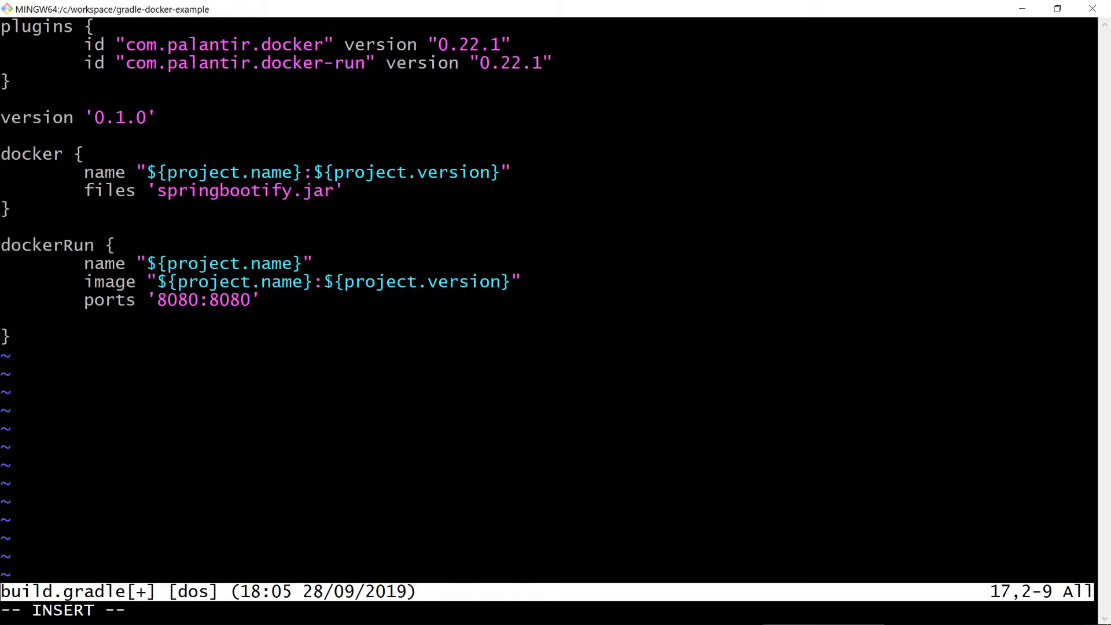
text(clean true)
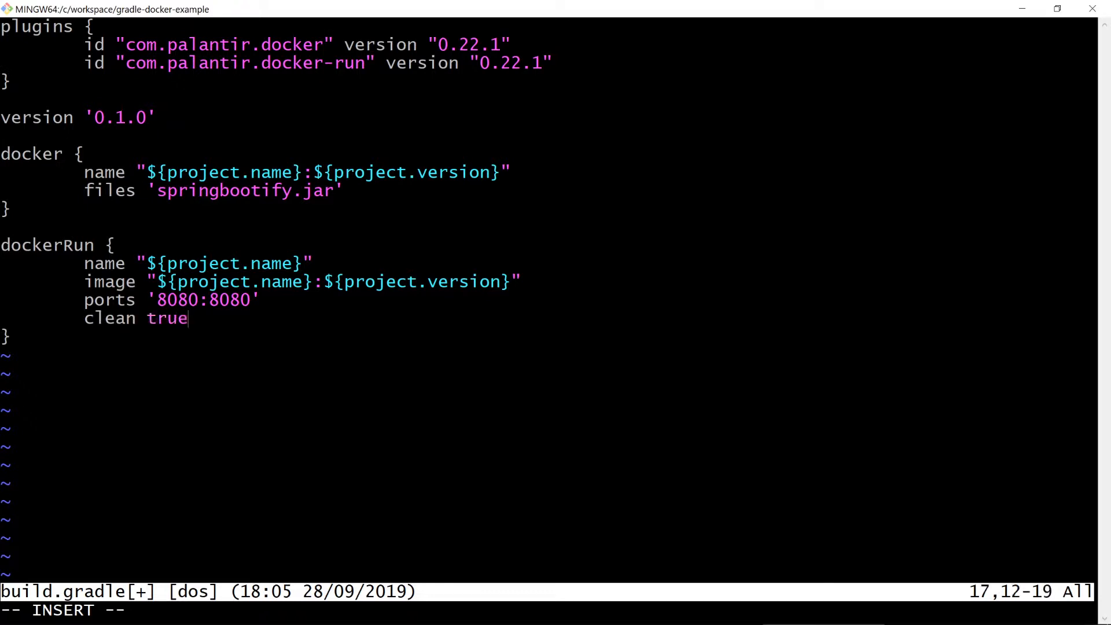
key(Escape)
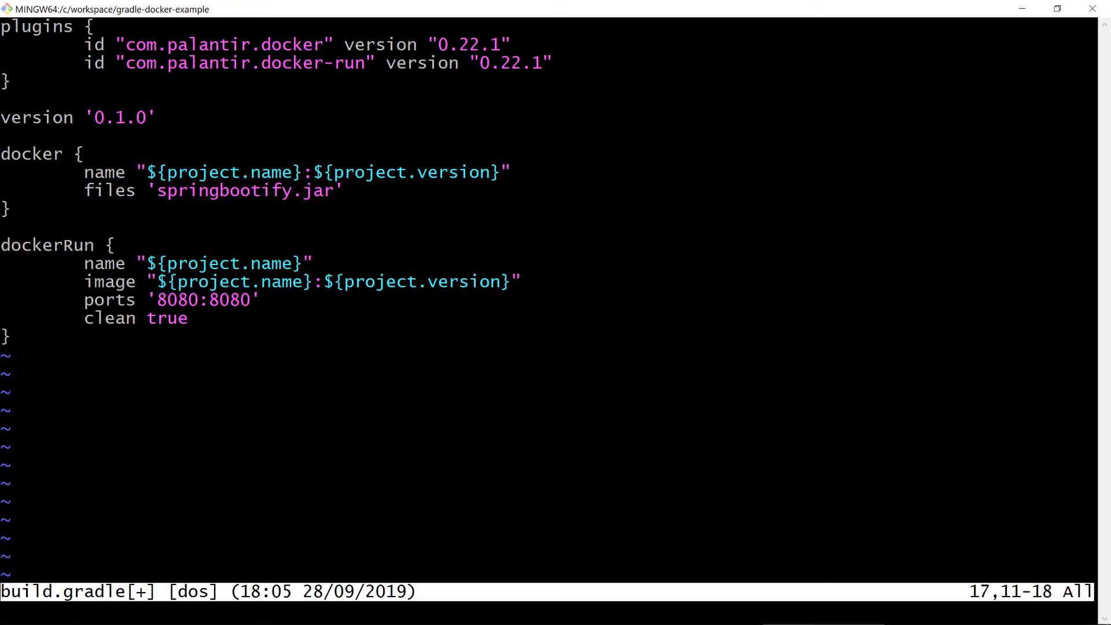
click(549, 611)
text(:wq)
key(Return)
text(cat b)
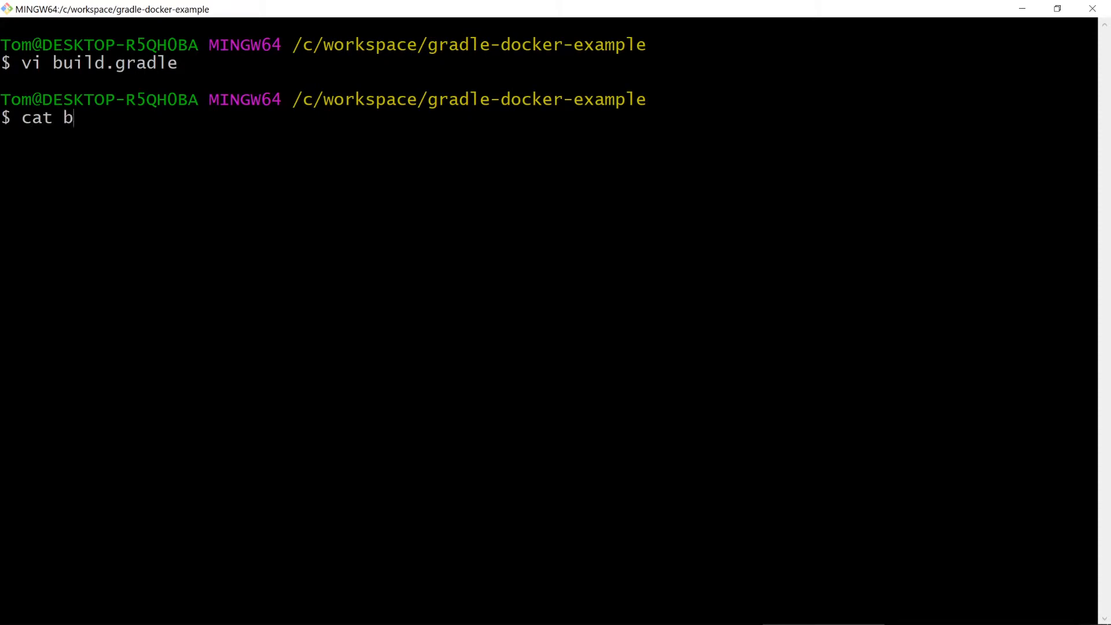
text(uild.gradle)
Show build.gradle's contents with cat, then clear the terminal
key(Return)
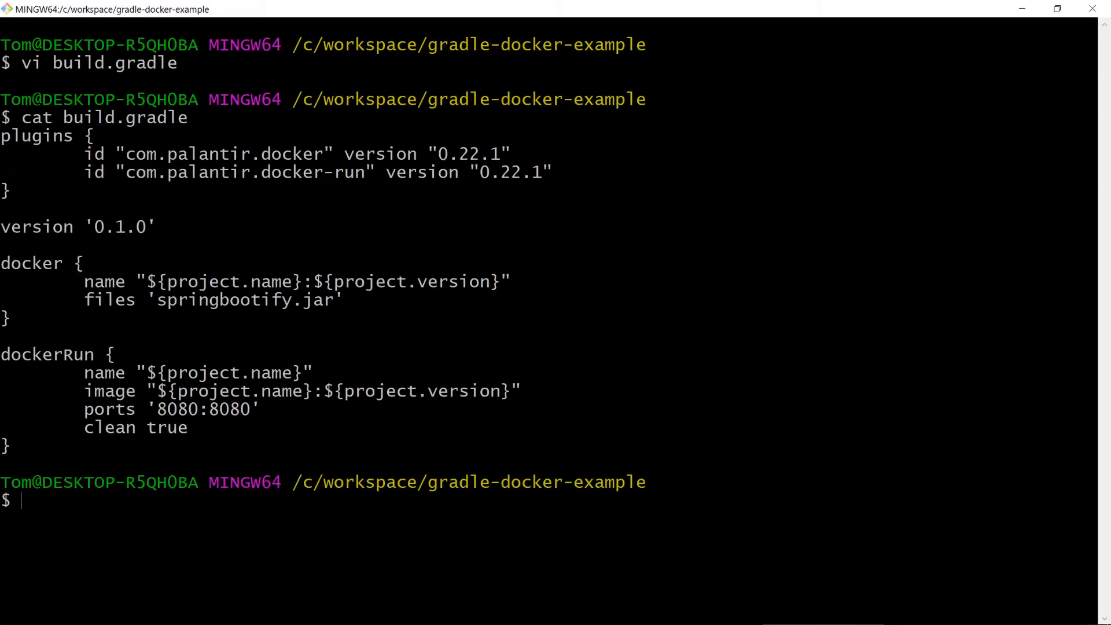
text(clear)
key(Return)
text(./gradlew)
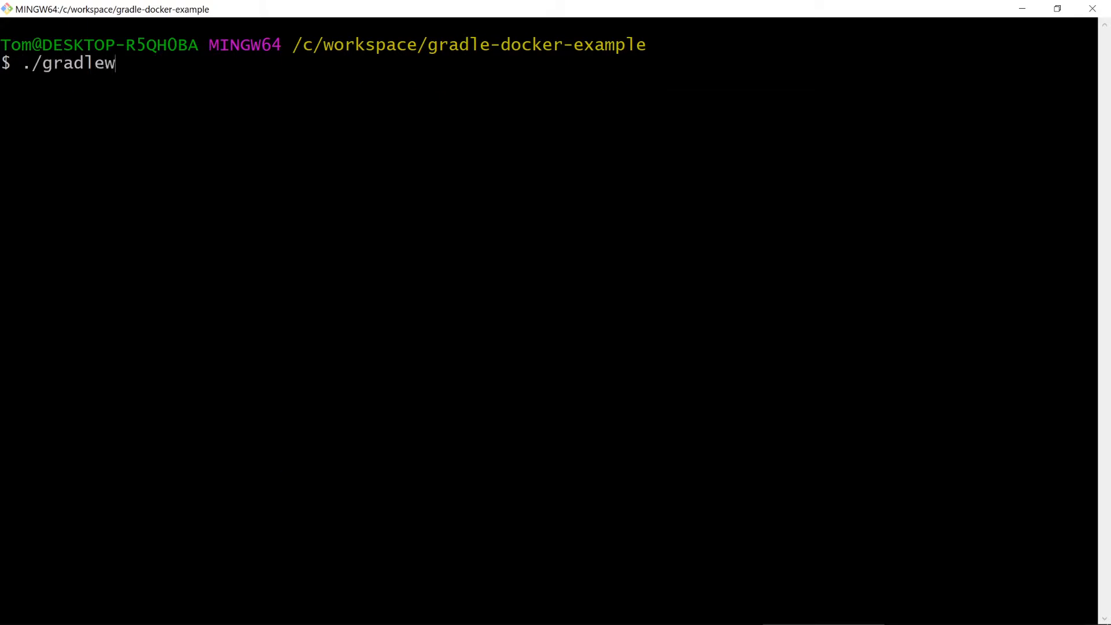
text( dockerRun)
Start the container with ./gradlew dockerRun and confirm via docker ps it is up on 8080->8080
key(Return)
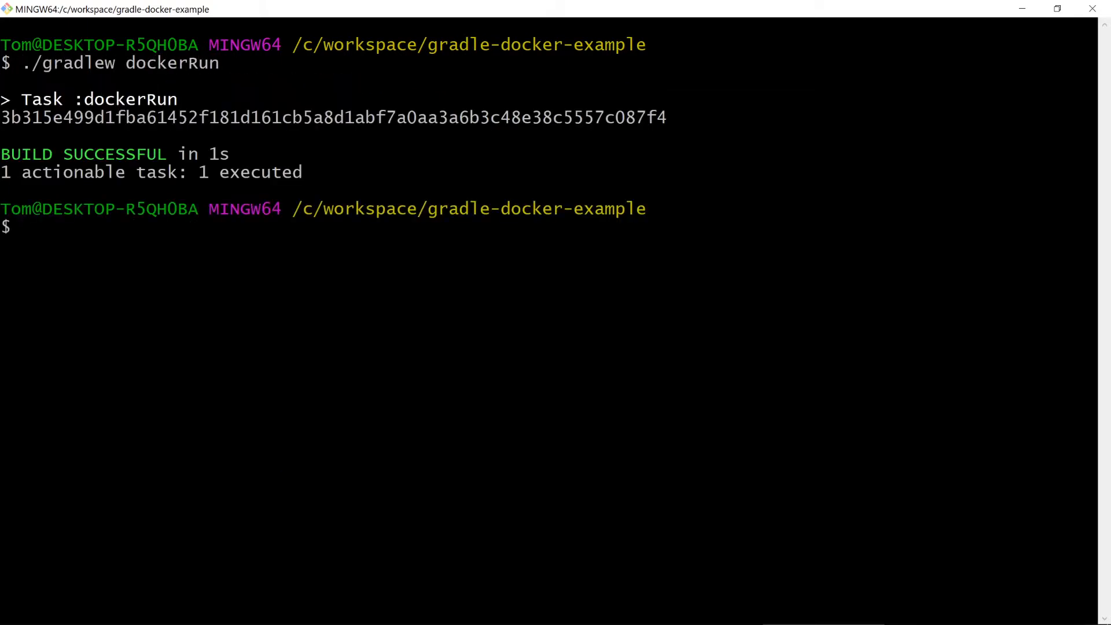
text(docker ps)
key(Return)
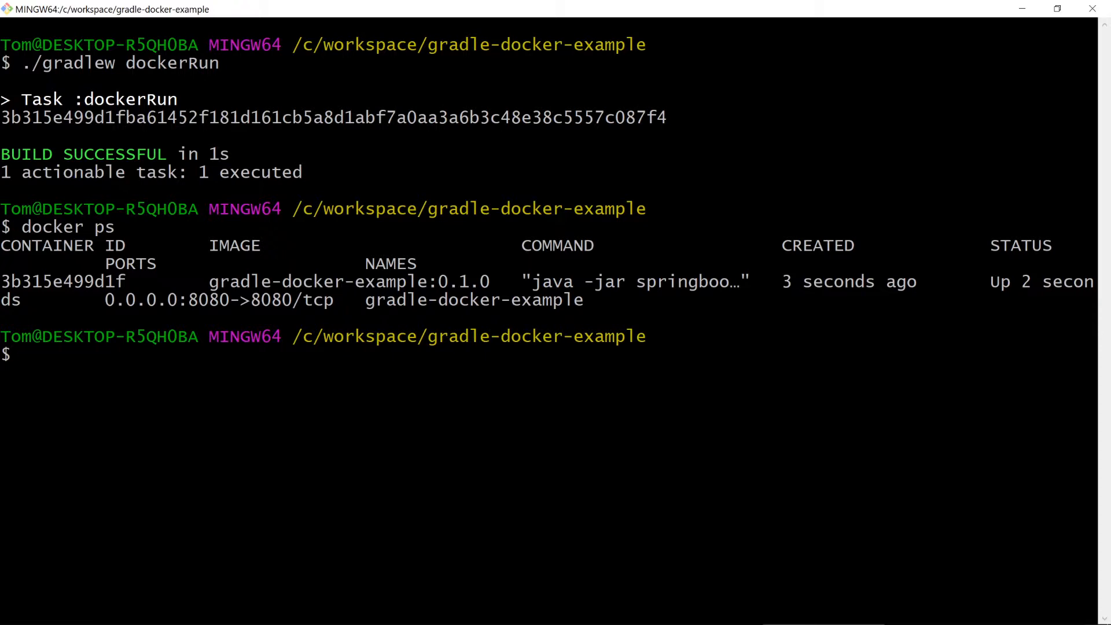
drag(2, 281, 833, 282)
key(alt+Tab)
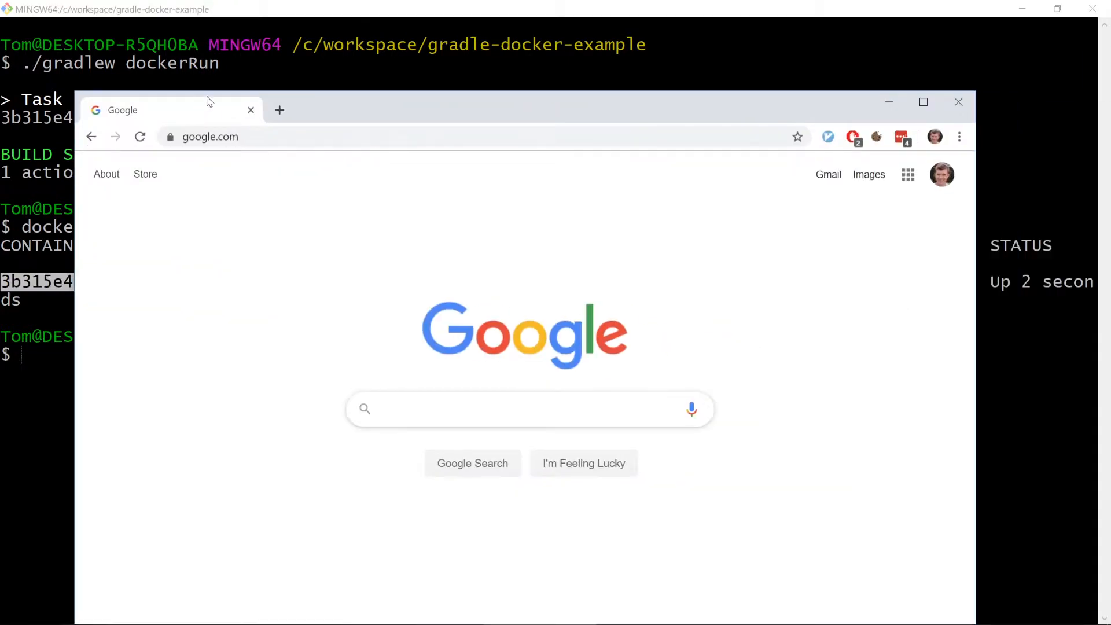
Maximize Chrome and load the running app's page at localhost:8080/doit
double_click(449, 107)
text(local)
key(Return)
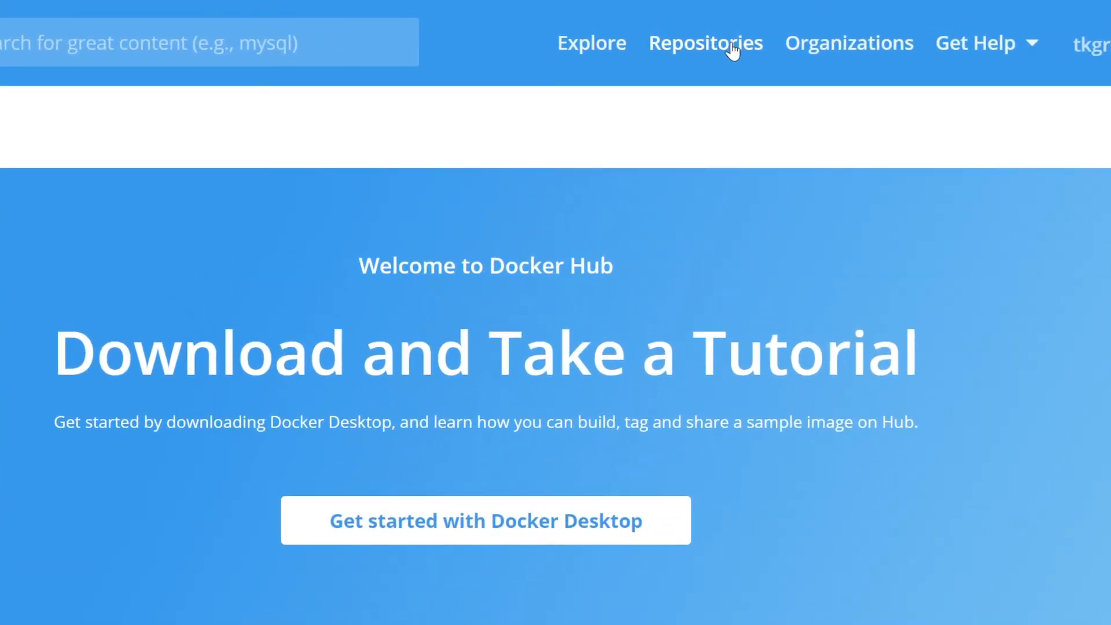
Create a new private Docker Hub repository named gradle-docker-example
click(733, 50)
click(925, 166)
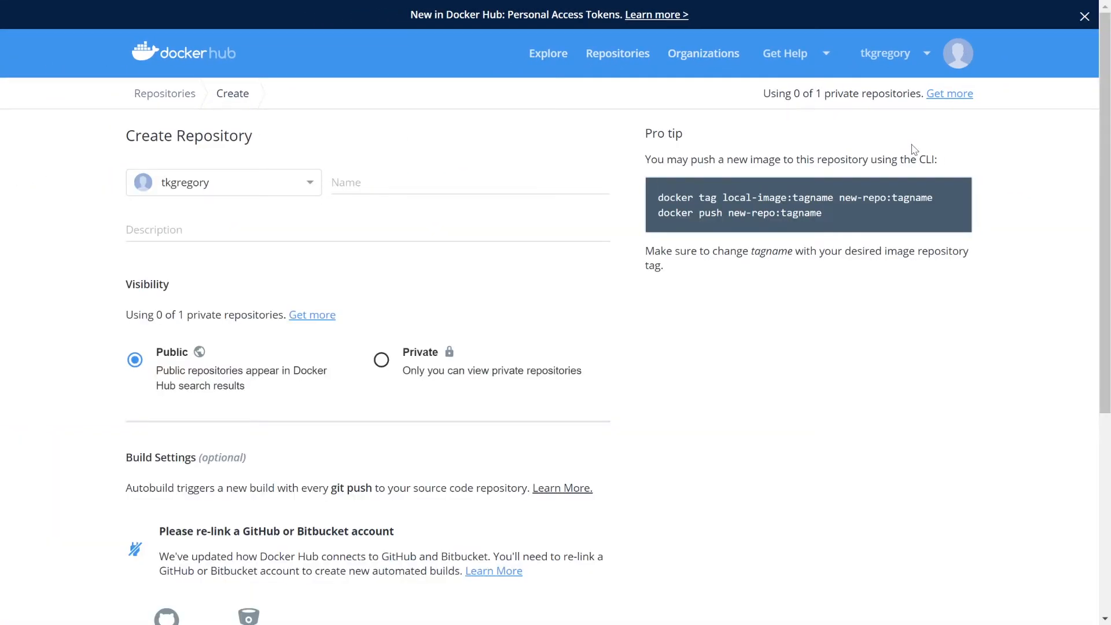
click(487, 184)
text(gradle-docker-examp)
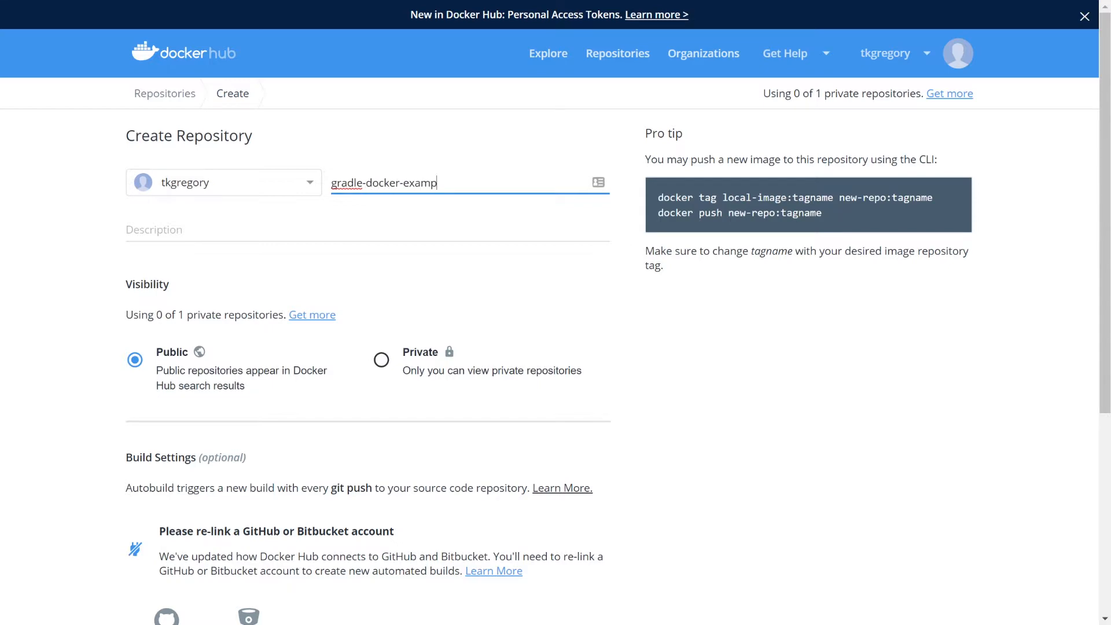
text(le)
scroll(521, 208, down, 1)
click(421, 288)
scroll(439, 373, down, 3)
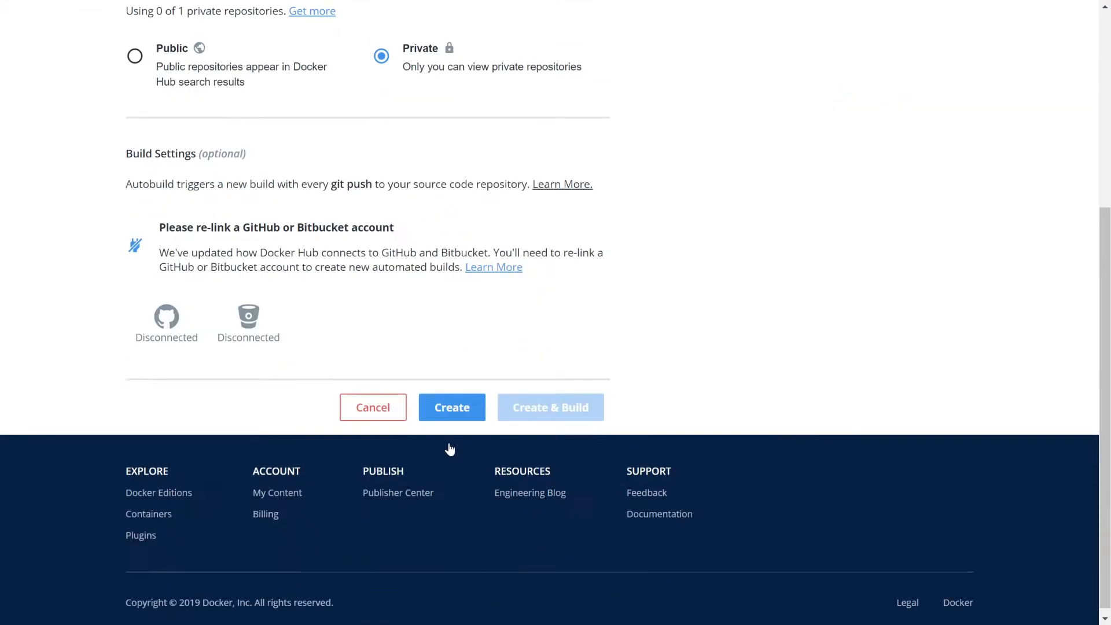
click(456, 410)
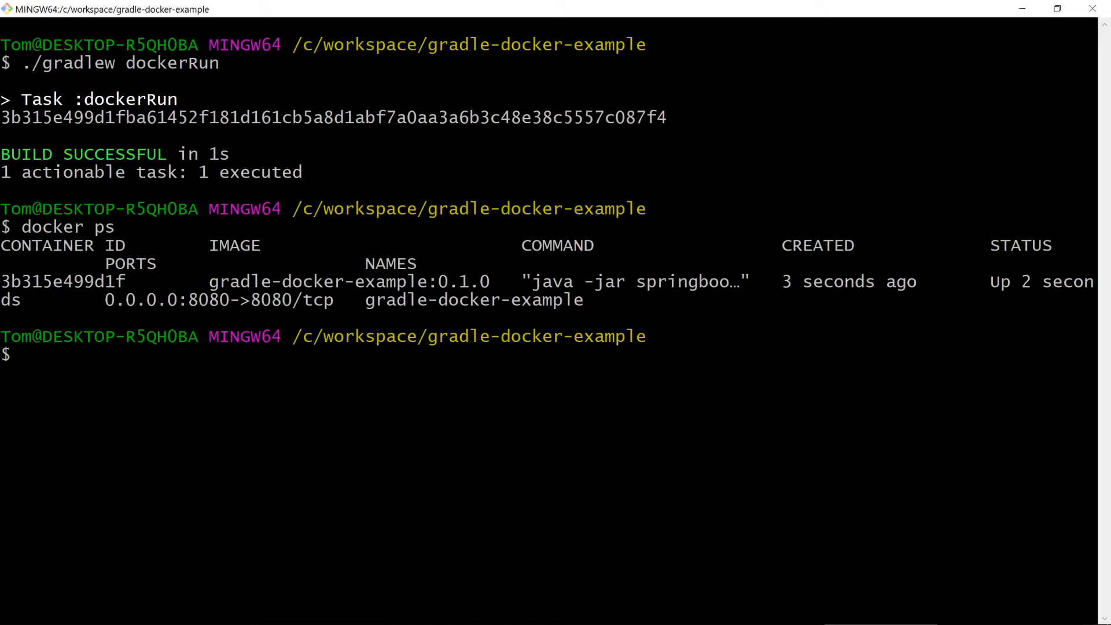
text(cle)
text(ar)
Clear the terminal and open build.gradle in vi, moving to the docker block's files line
key(Return)
text(v)
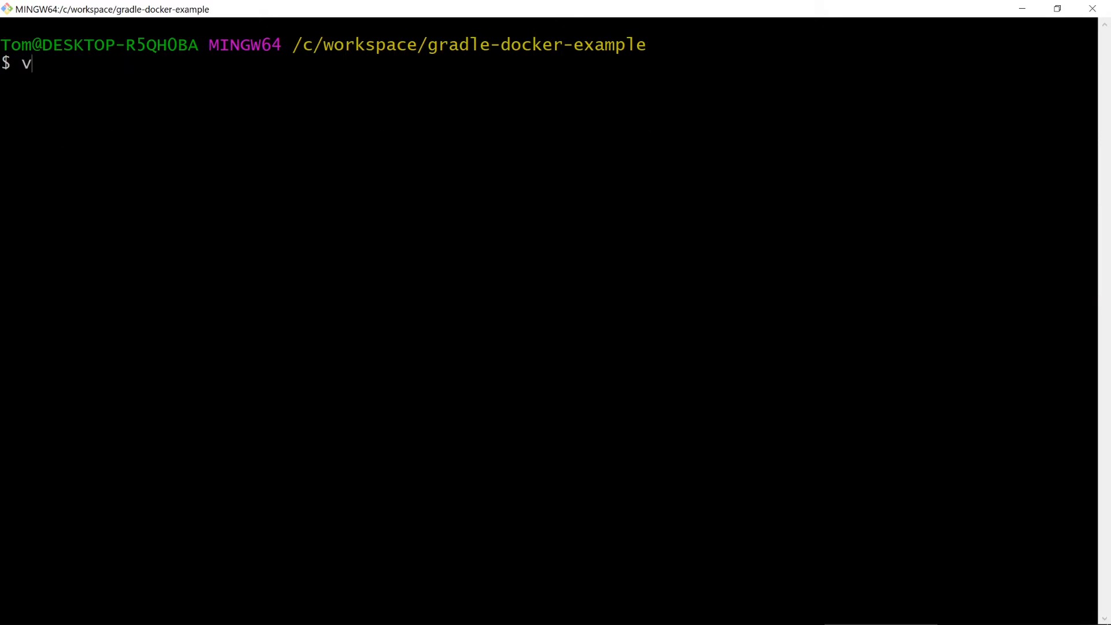
text(i build.)
text(gr)
key(Tab)
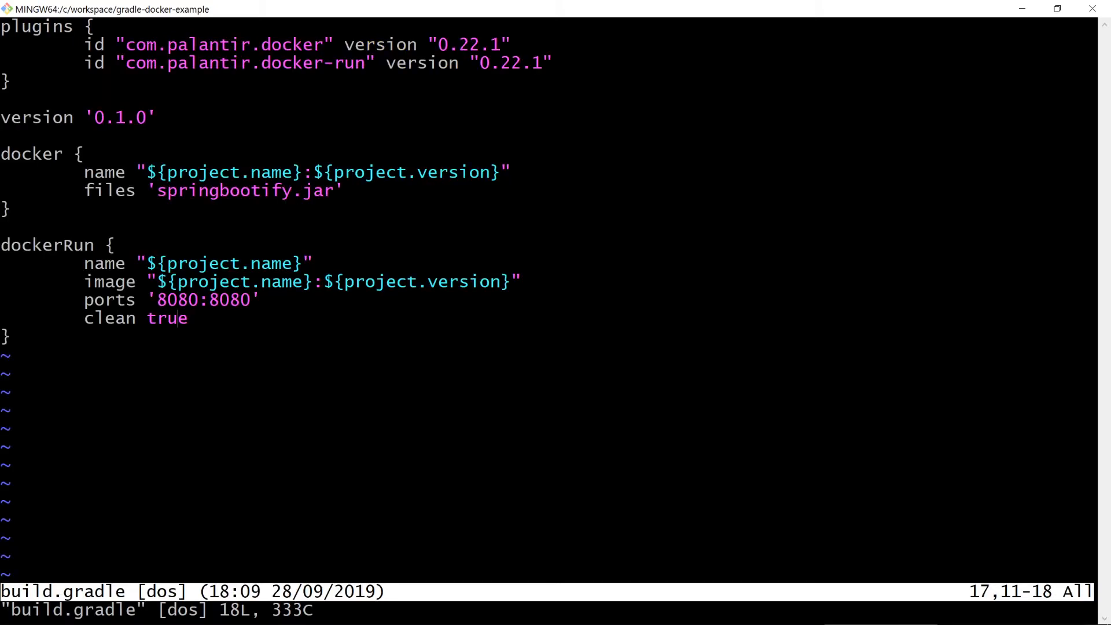
key(Down)
key(Down)
key(Up)
key(Up)
key(Up)
key(Up)
key(Up)
key(Up)
key(Up)
key(Up)
key(A)
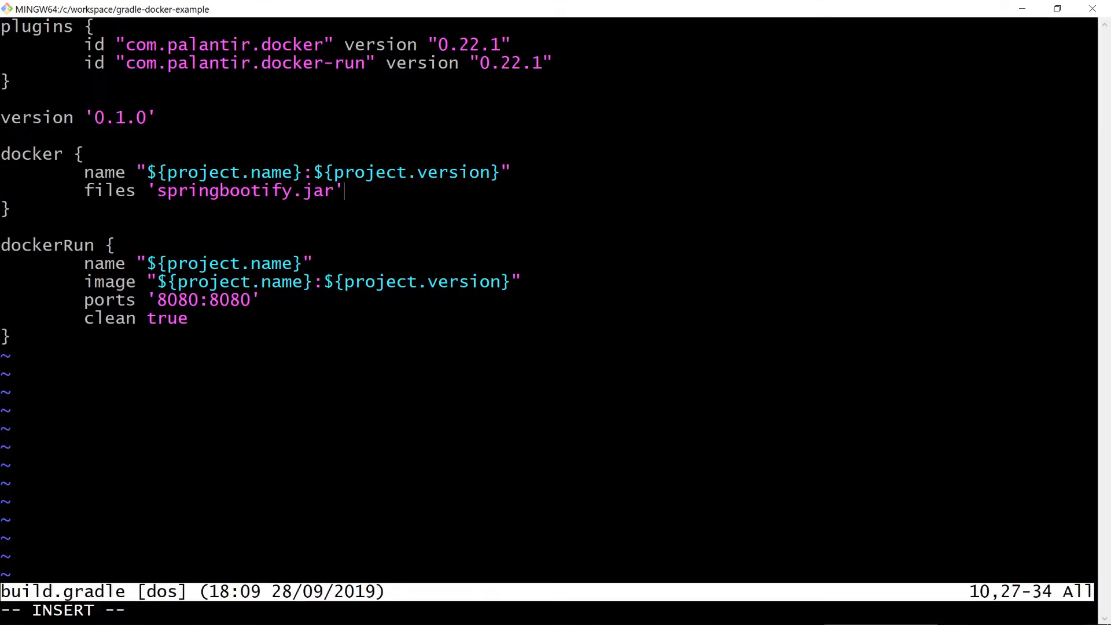
Add tag 'DockerHub', "tkgregory/gradle-docker-example:${project.version}" below the files line
key(Return)
text(tag 'D)
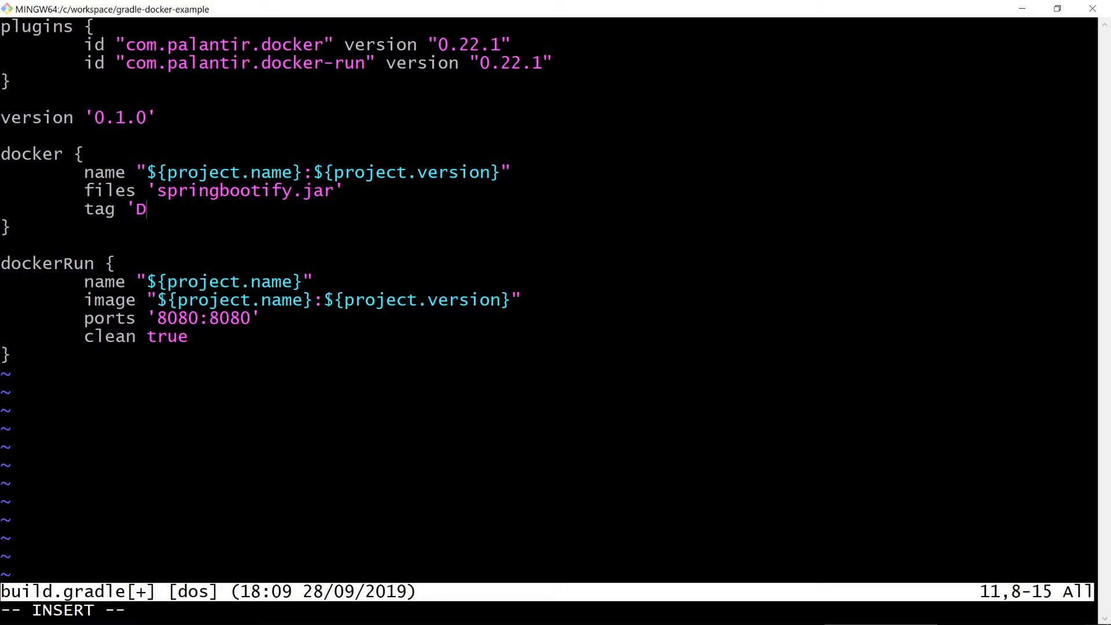
text(ockerHub')
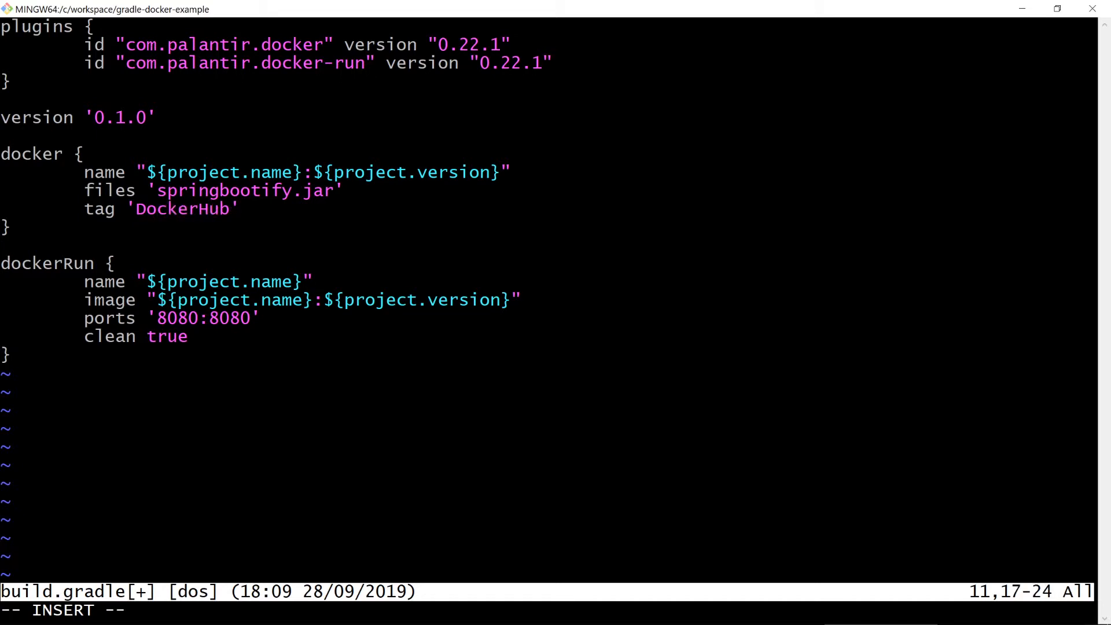
text(, ')
key(BackSpace)
text("tkgregory)
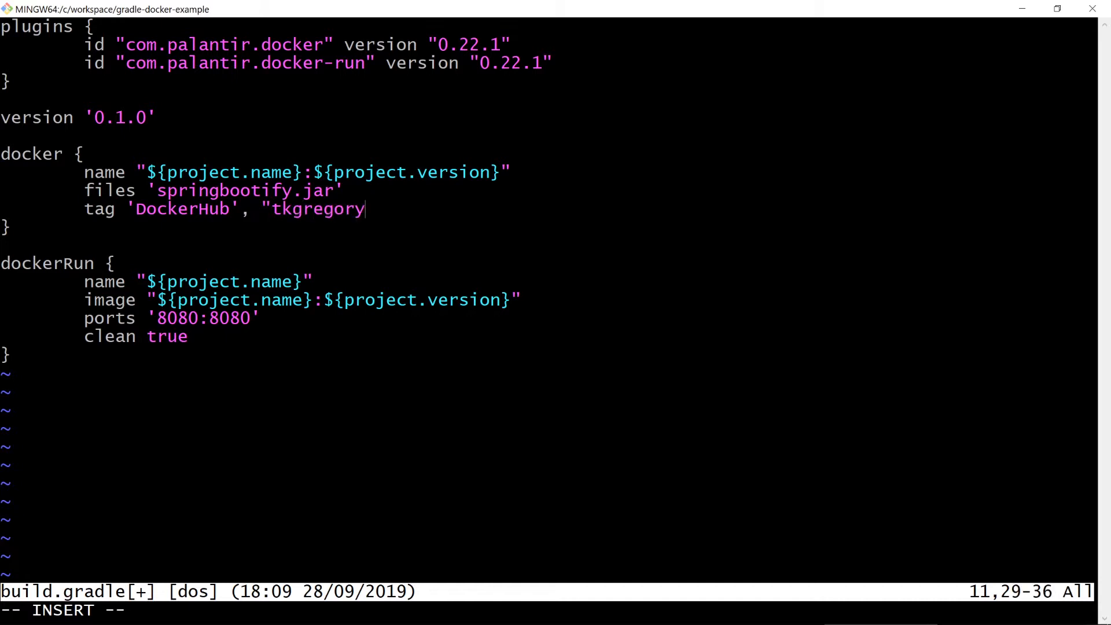
text(/gradle-docker)
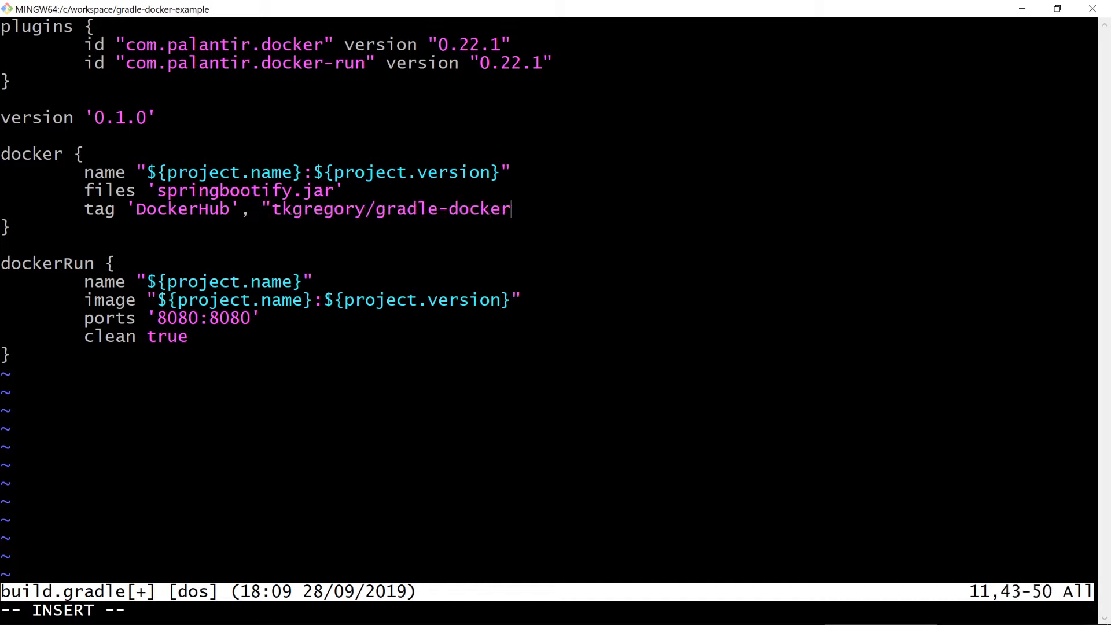
text(-example:)
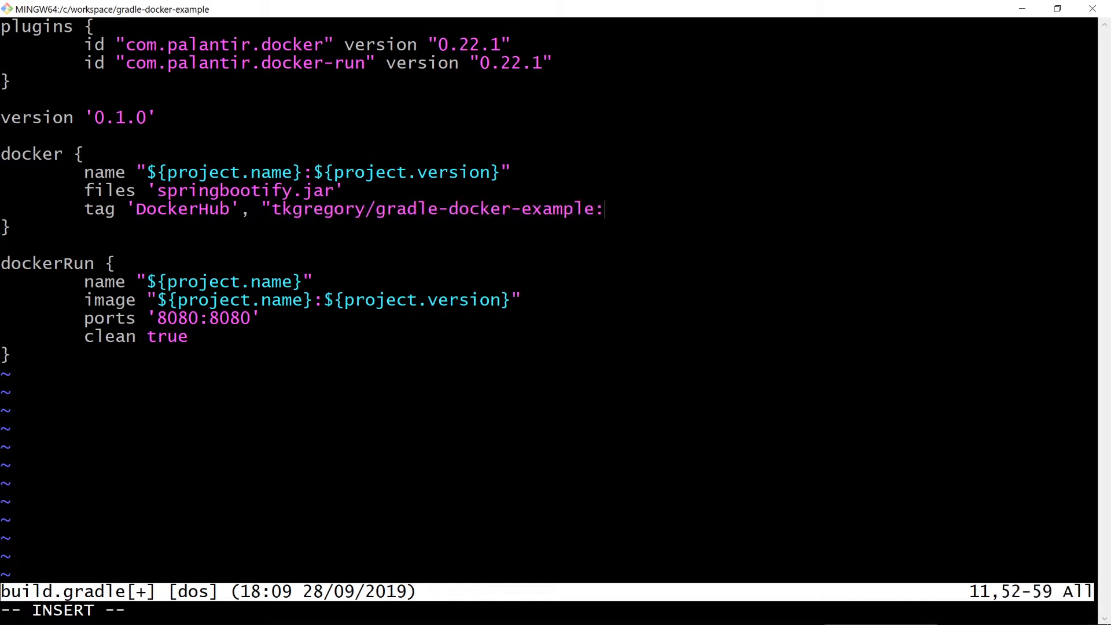
text(${proje)
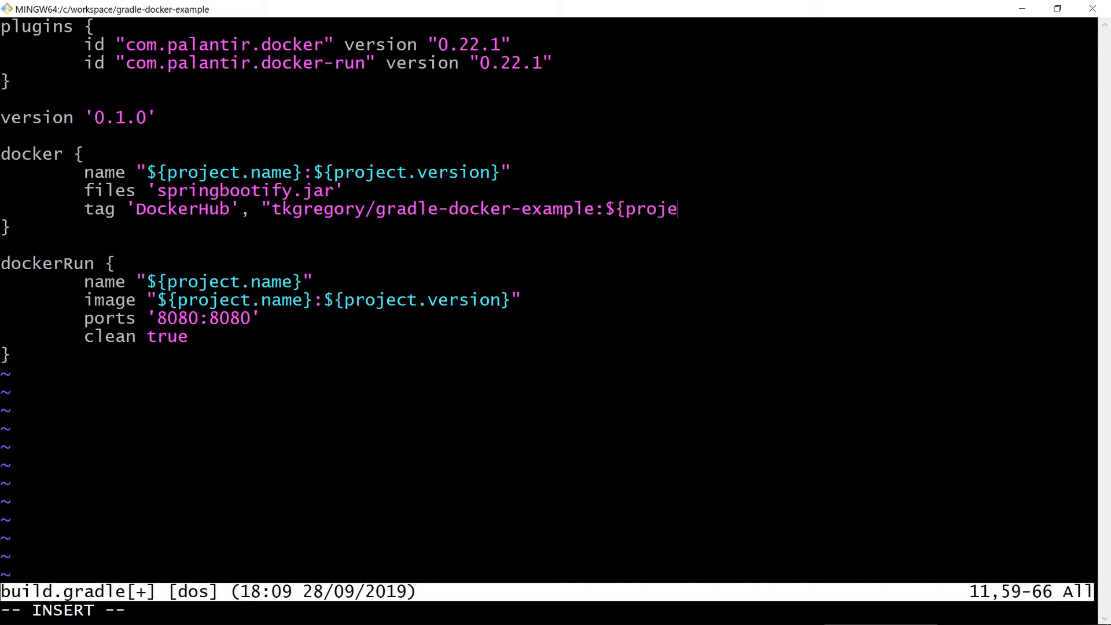
text(ct.version}")
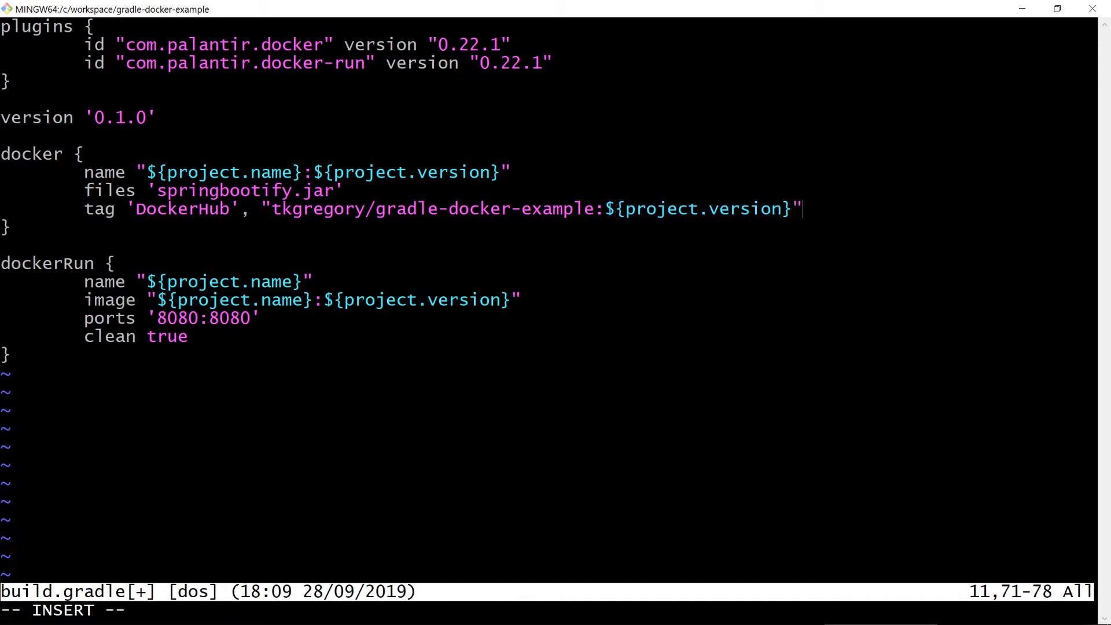
key(Escape)
text(:)
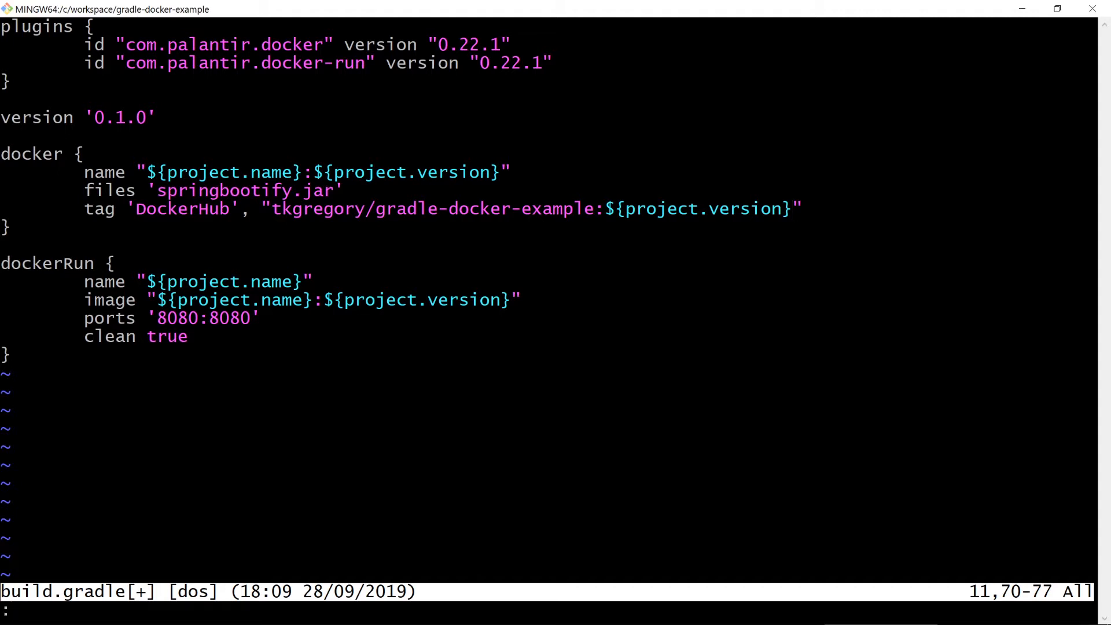
text(wq)
Save build.gradle, run ./gradlew tasks and point out dockerPushDockerHub and dockerTagDockerHub
key(Return)
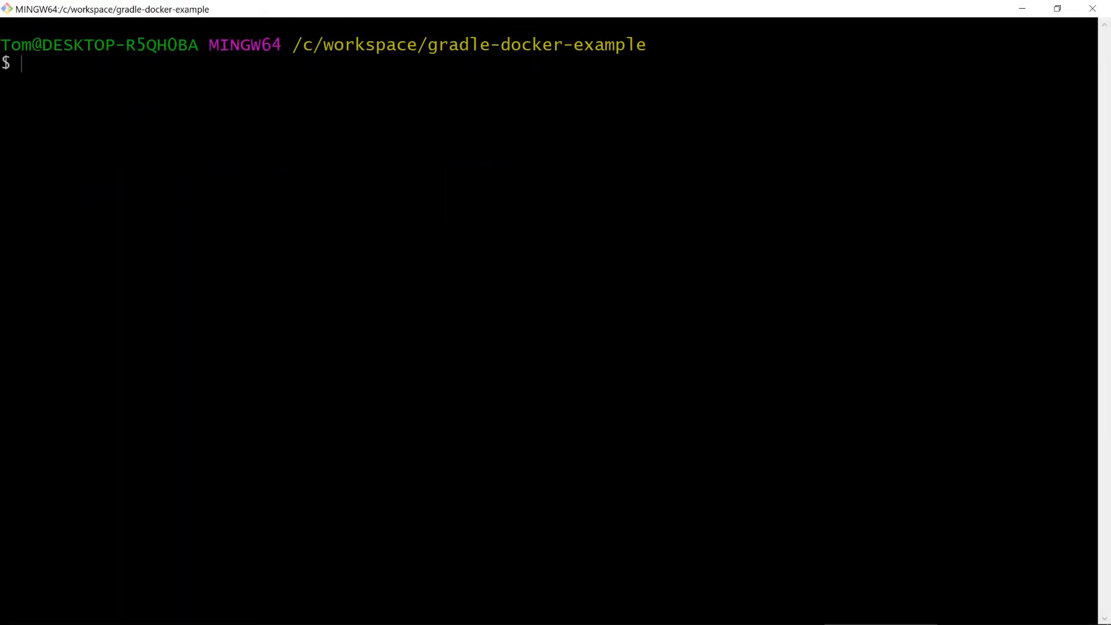
text(./gradle)
text(w tasks)
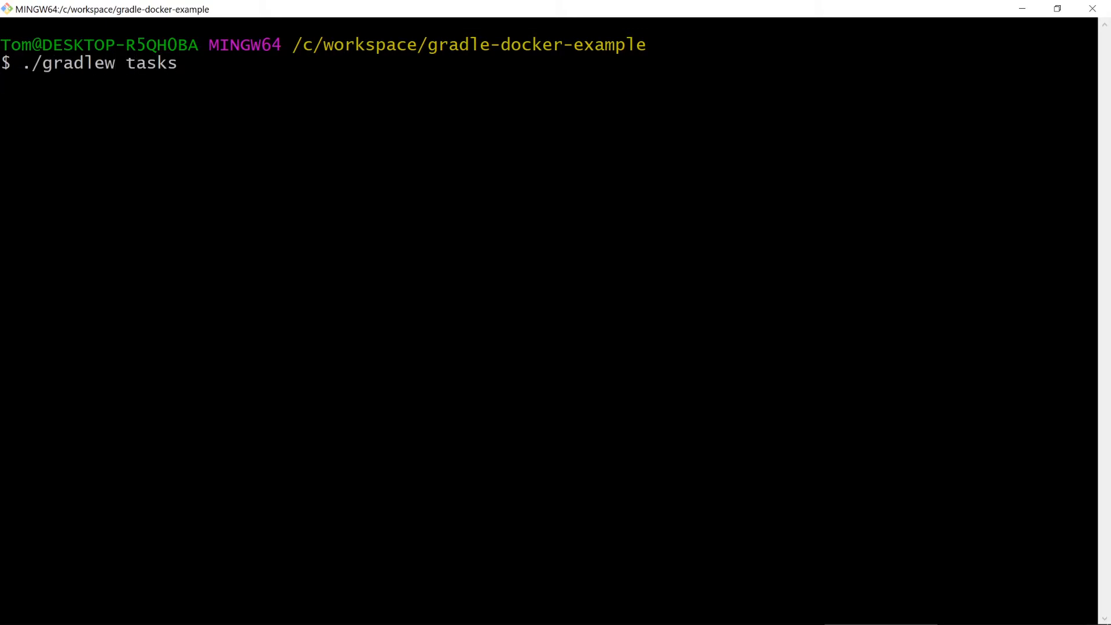
key(Return)
scroll(556, 329, up, 8)
scroll(556, 330, up, 1)
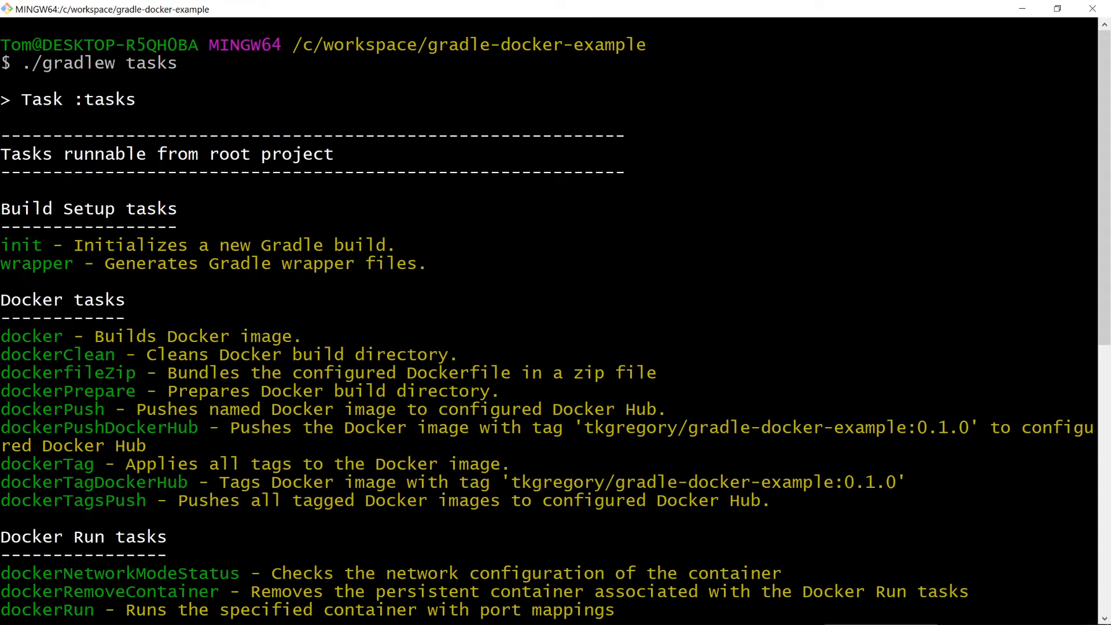
double_click(99, 428)
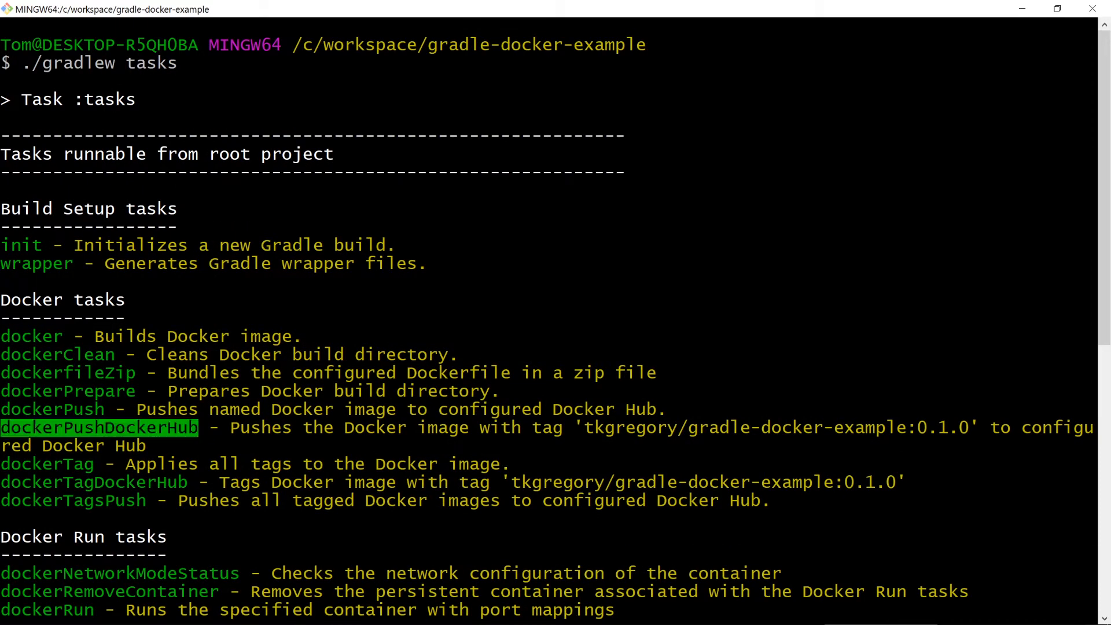
double_click(94, 482)
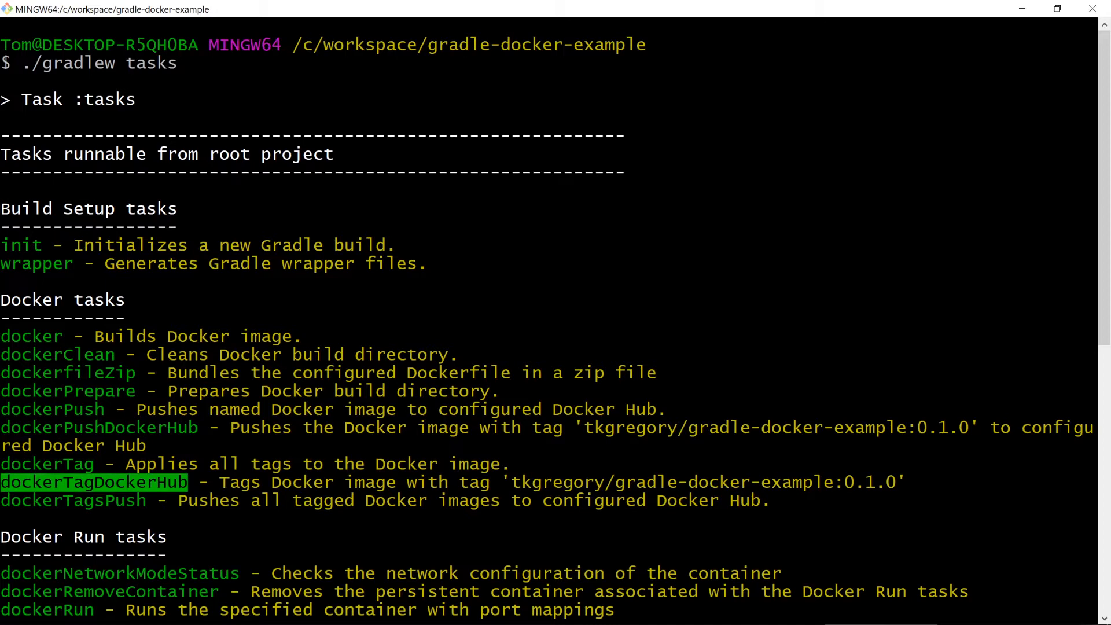
text(.)
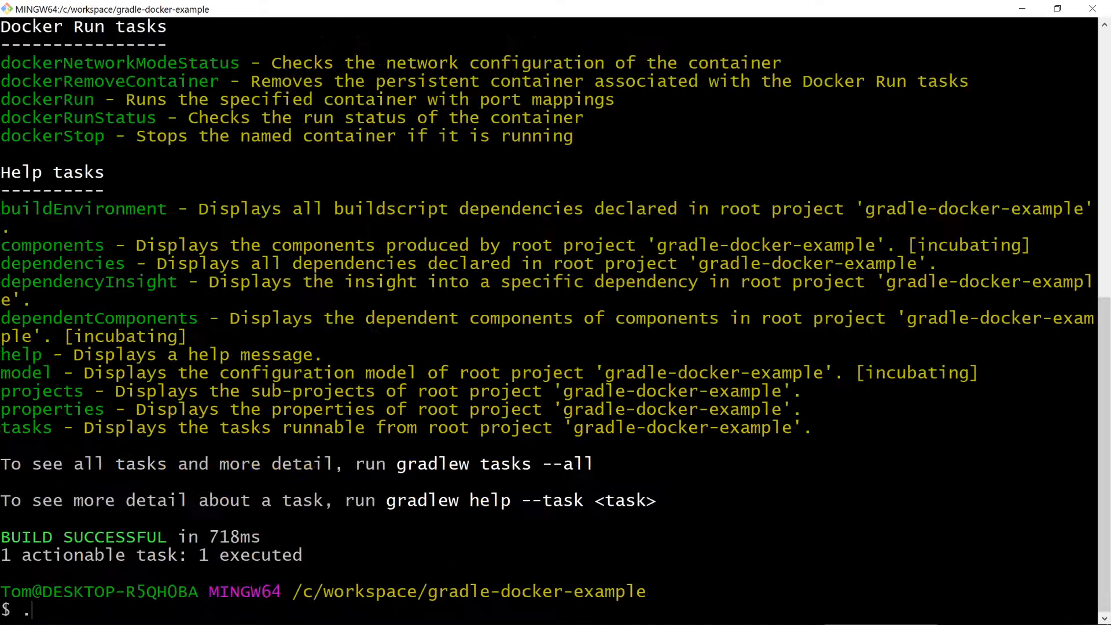
text(/gradle)
text(w dockerTa)
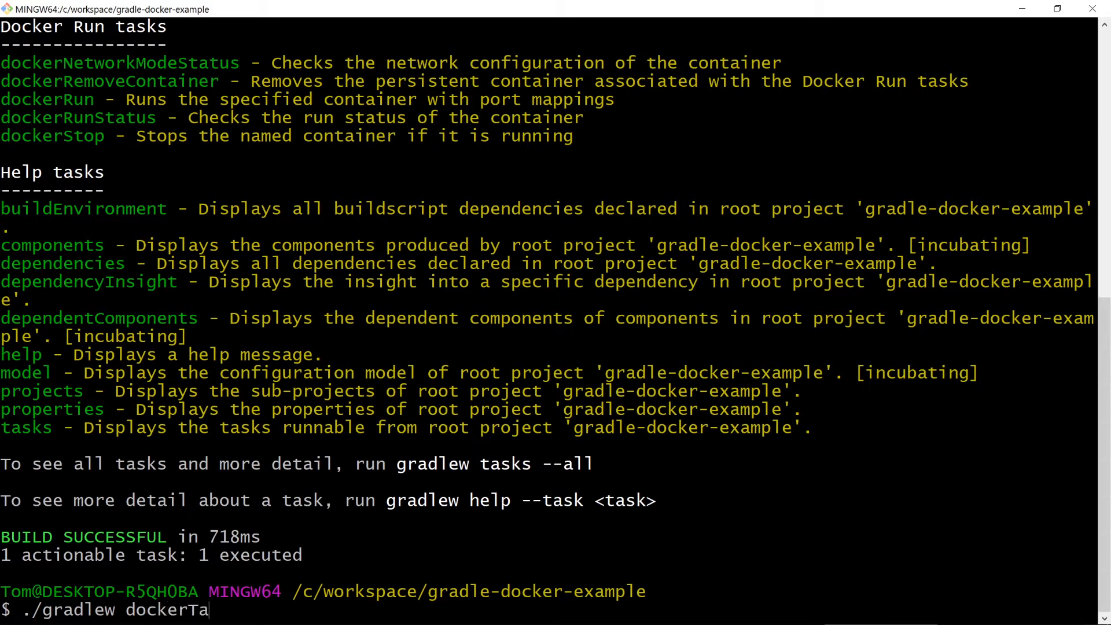
text(gDockerHub)
Run ./gradlew dockerTagDockerHub and confirm tkgregory/gradle-docker-example 0.1.0 in docker images
key(Return)
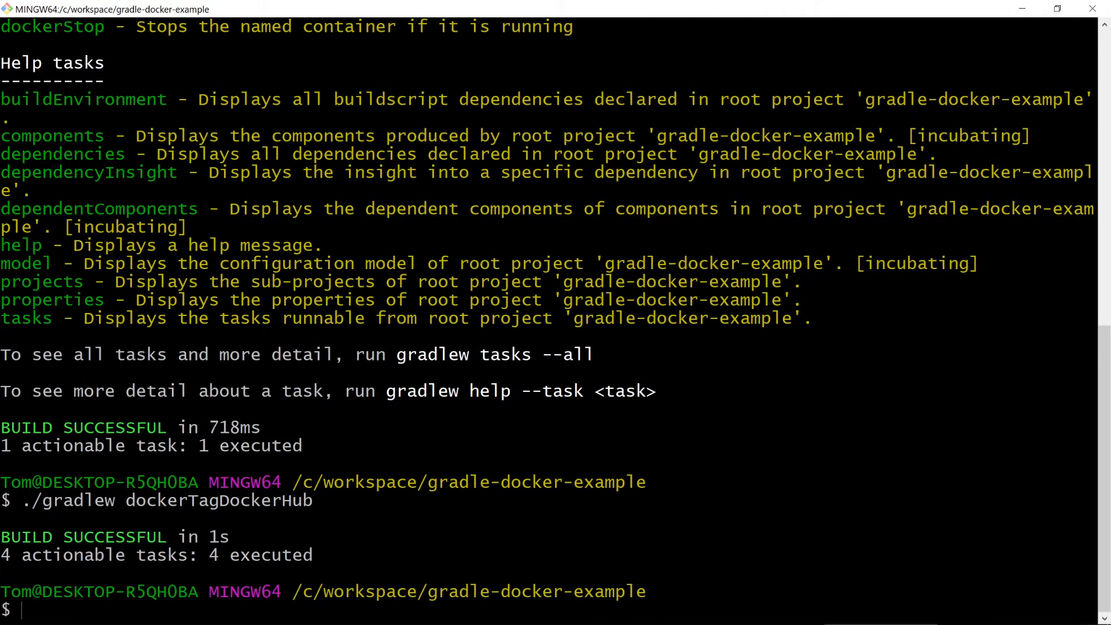
text(dock)
text(er images)
key(Return)
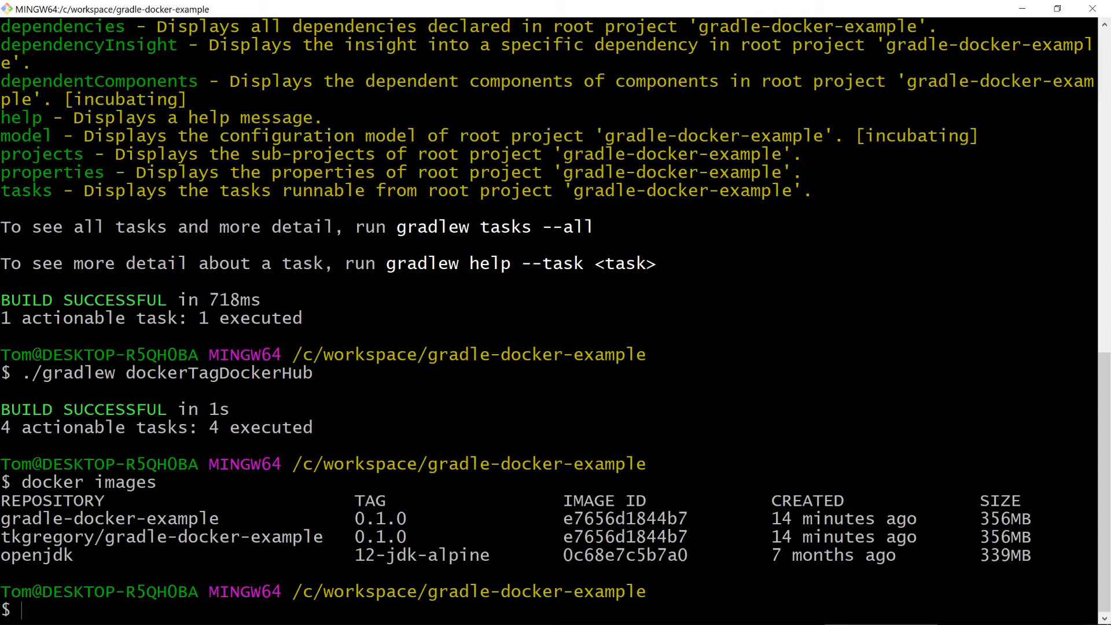
drag(2, 537, 761, 537)
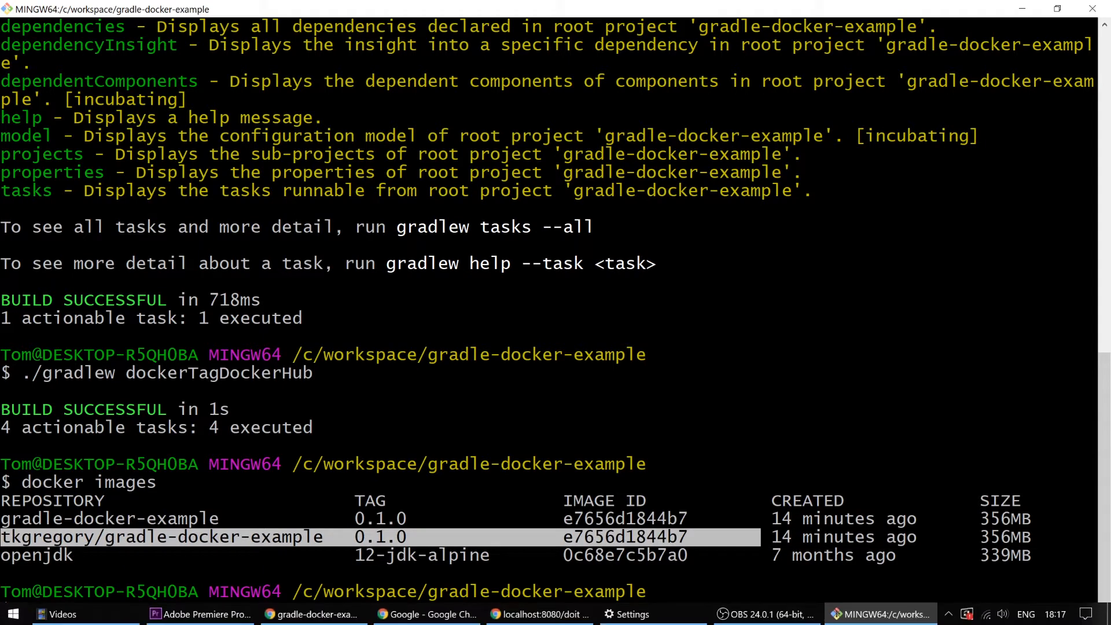
click(539, 615)
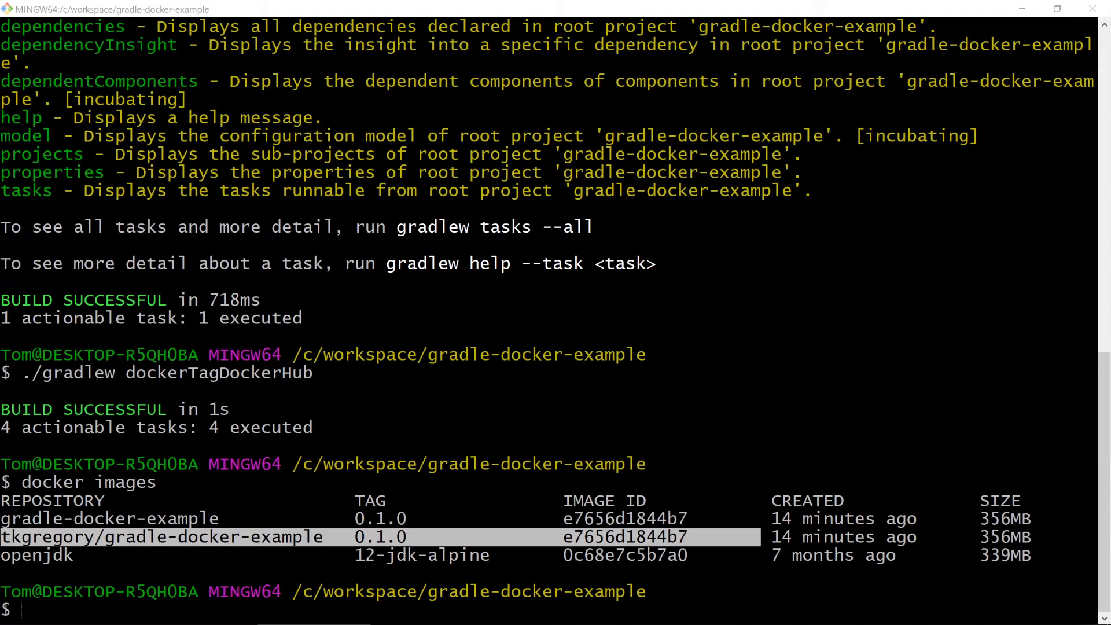
Log in with docker login and push the image with ./gradlew dockerPushDockerHub
key(alt+Tab)
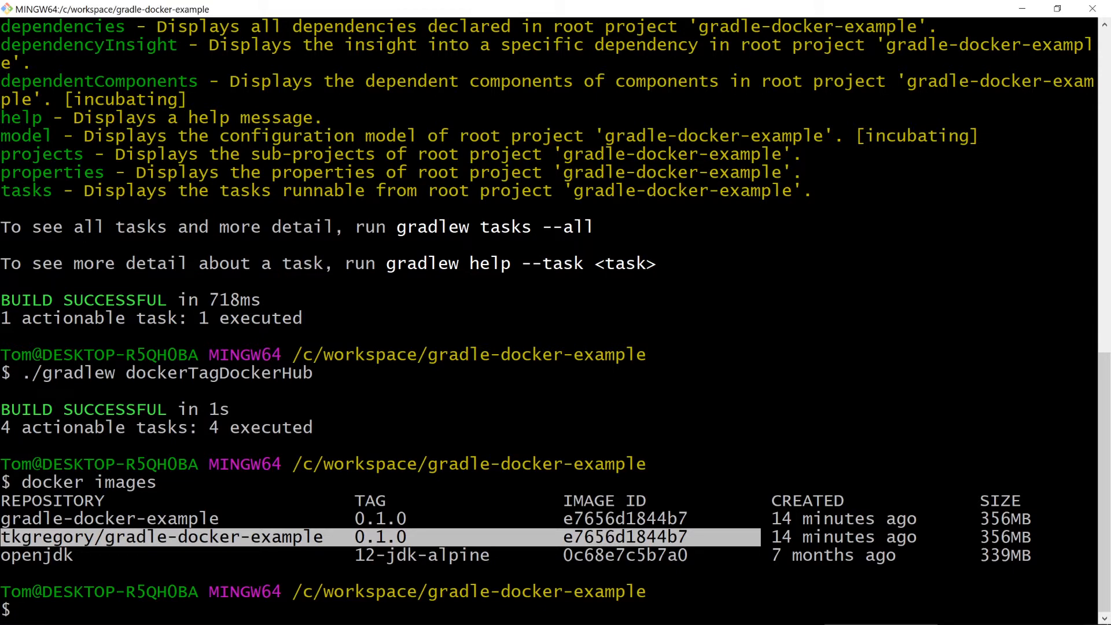
text(clear)
key(Return)
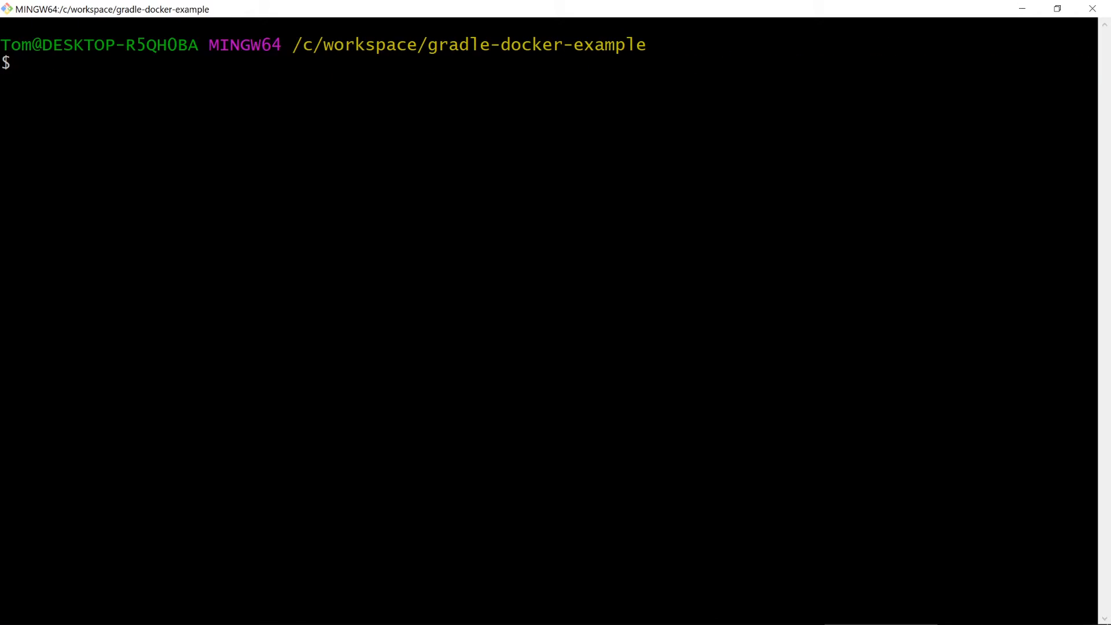
text(docker login)
key(Return)
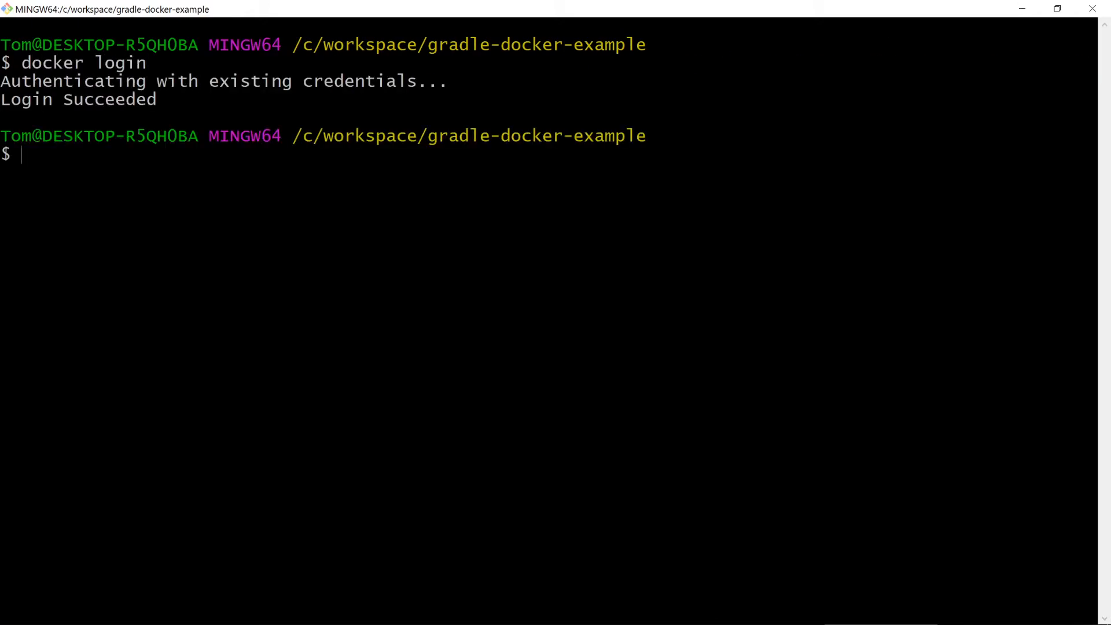
text(./gradle)
text(w dockerPush)
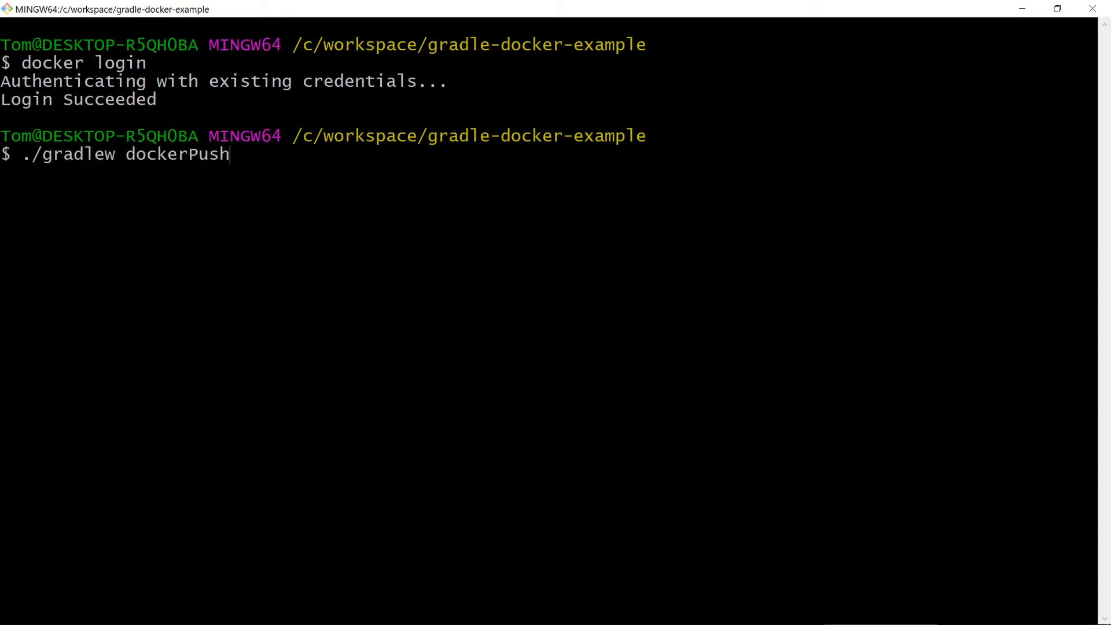
text(DockerHub)
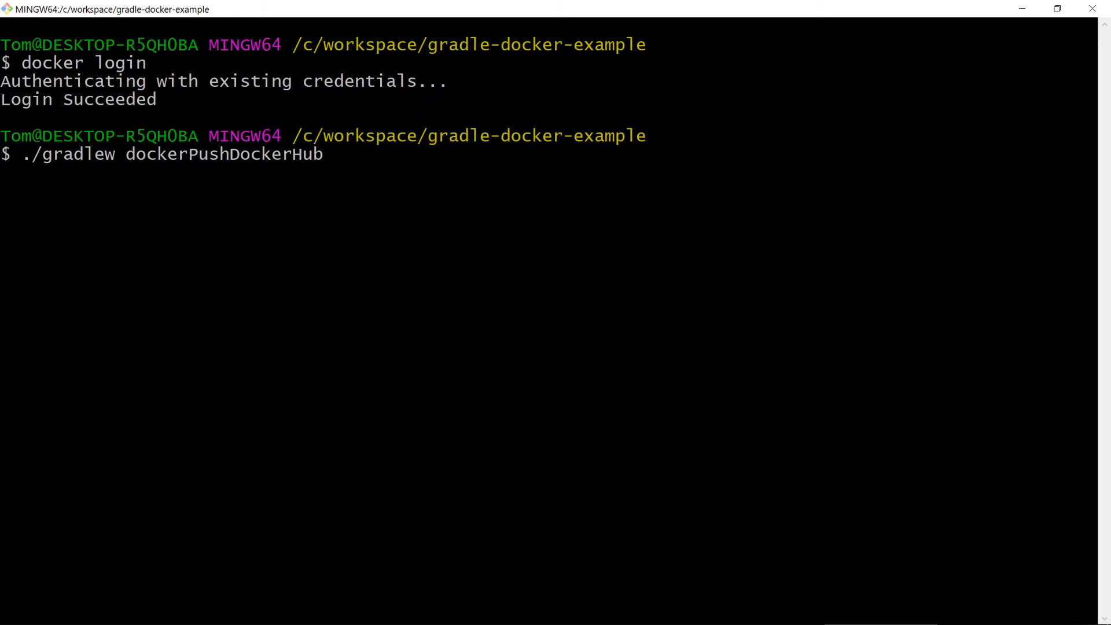
key(Return)
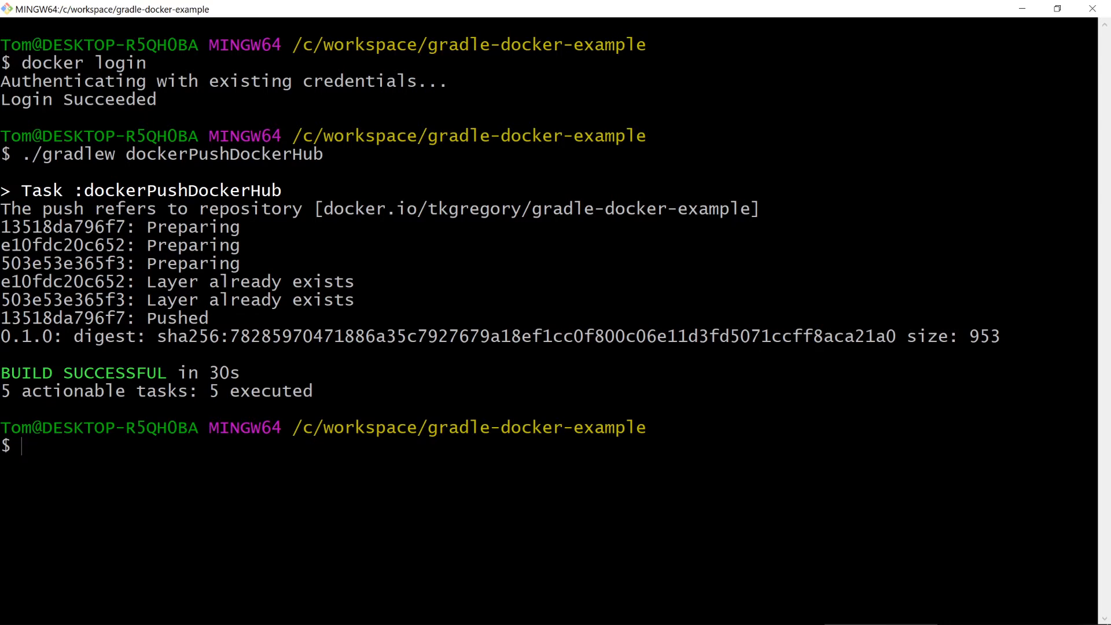
Stop the container with dockerStop, remove both local 0.1.0 image tags with docker rmi, and list remaining images
key(alt+Tab)
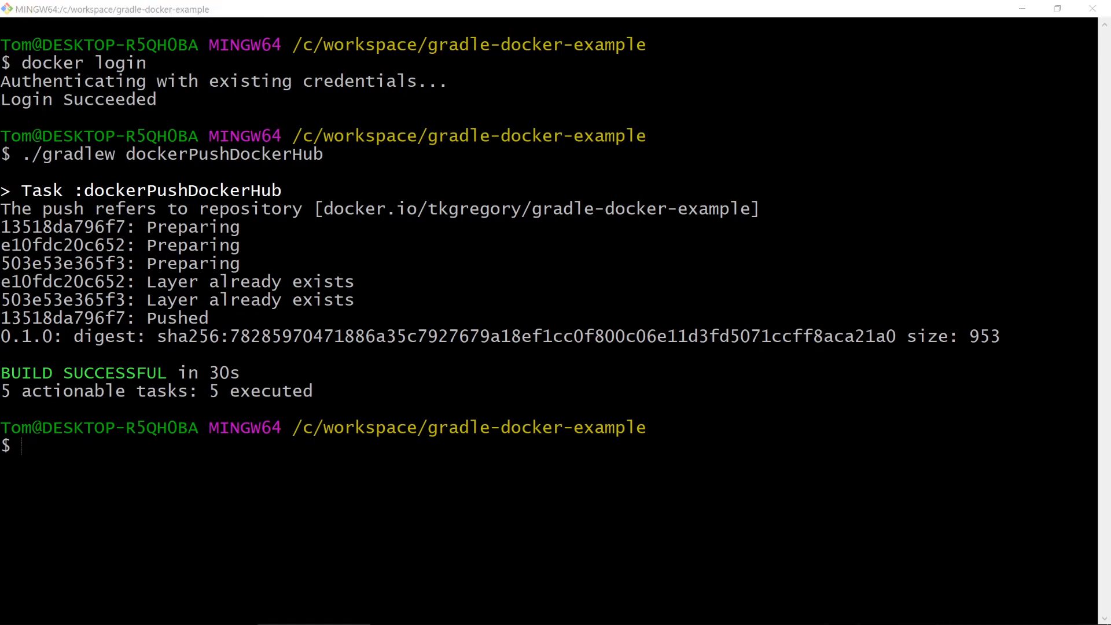
key(ctrl+l)
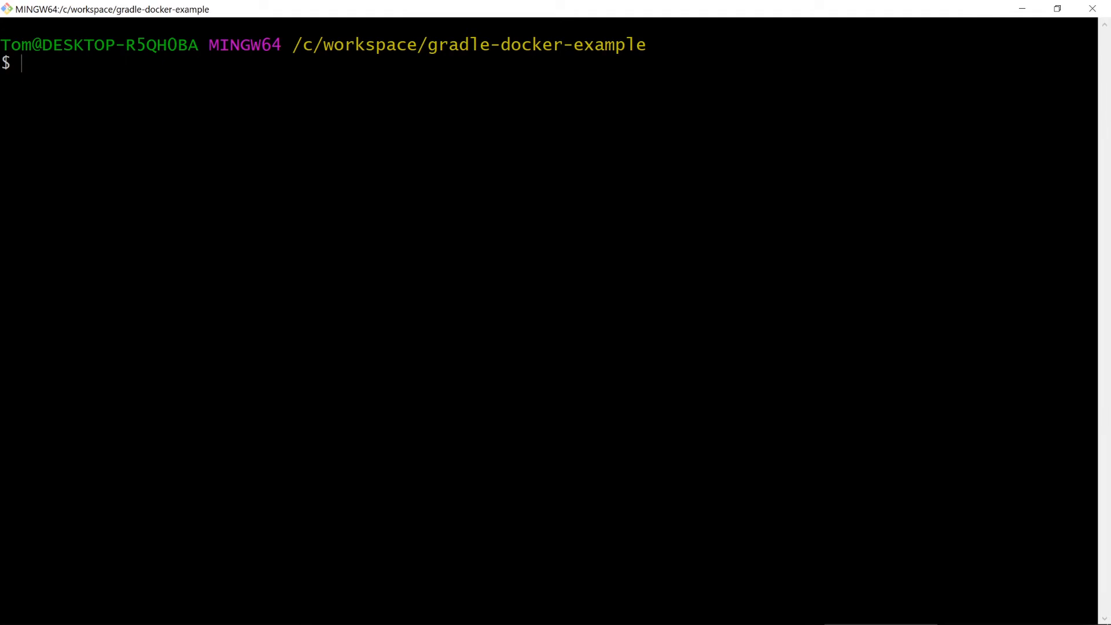
text(./gradlew dockerStop)
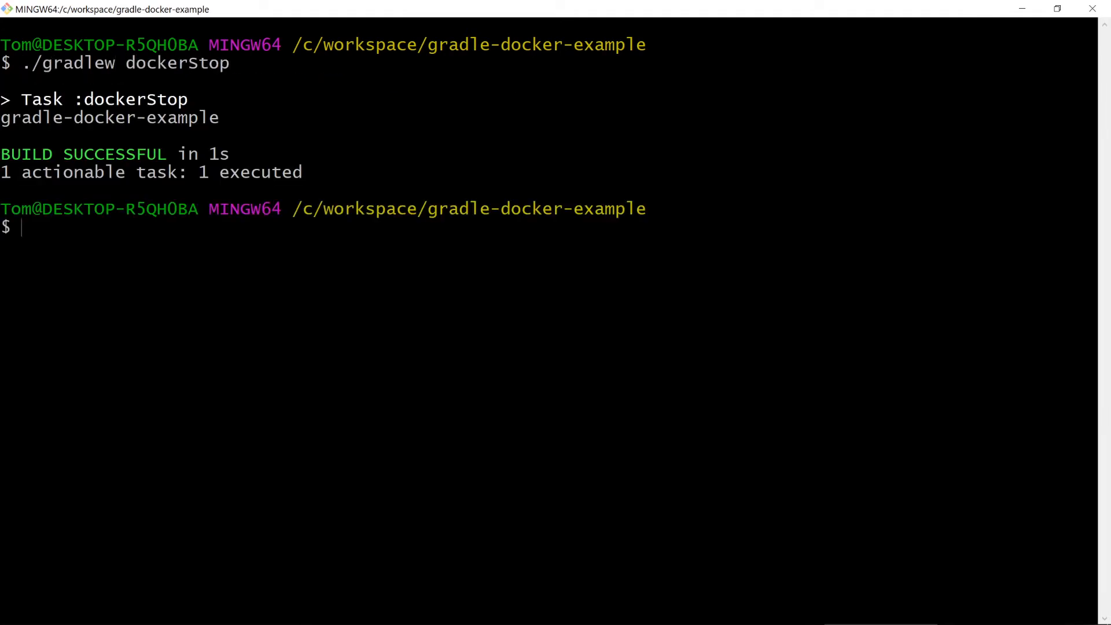
text(docker images)
key(Return)
text(docker rmi gradle-docker-)
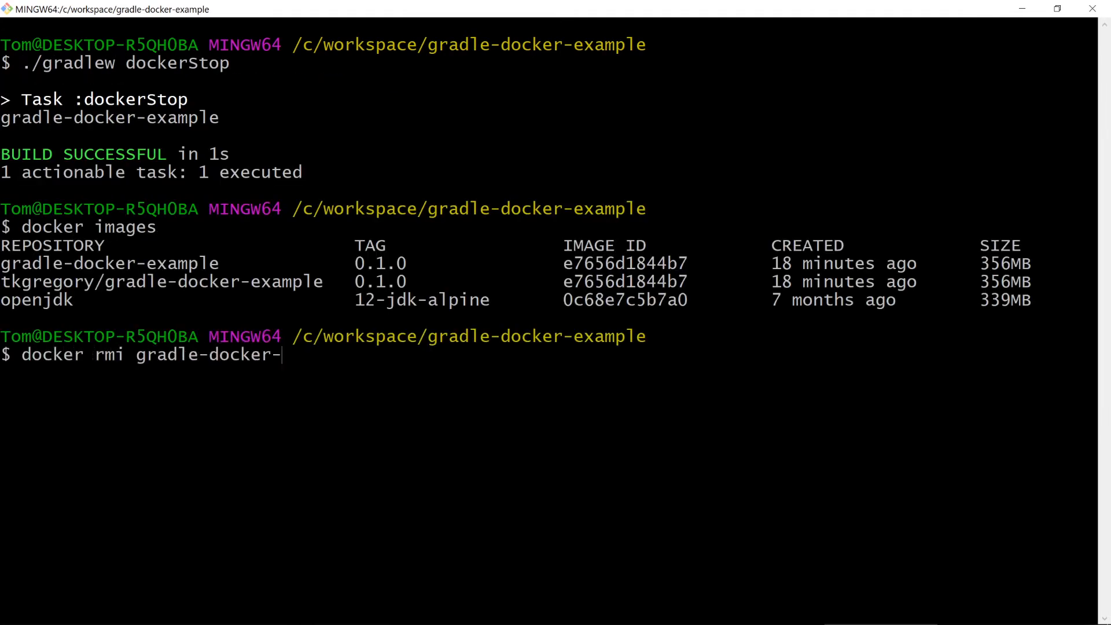
text(example:0.1.0)
key(Return)
key(Up)
text(tkgreg)
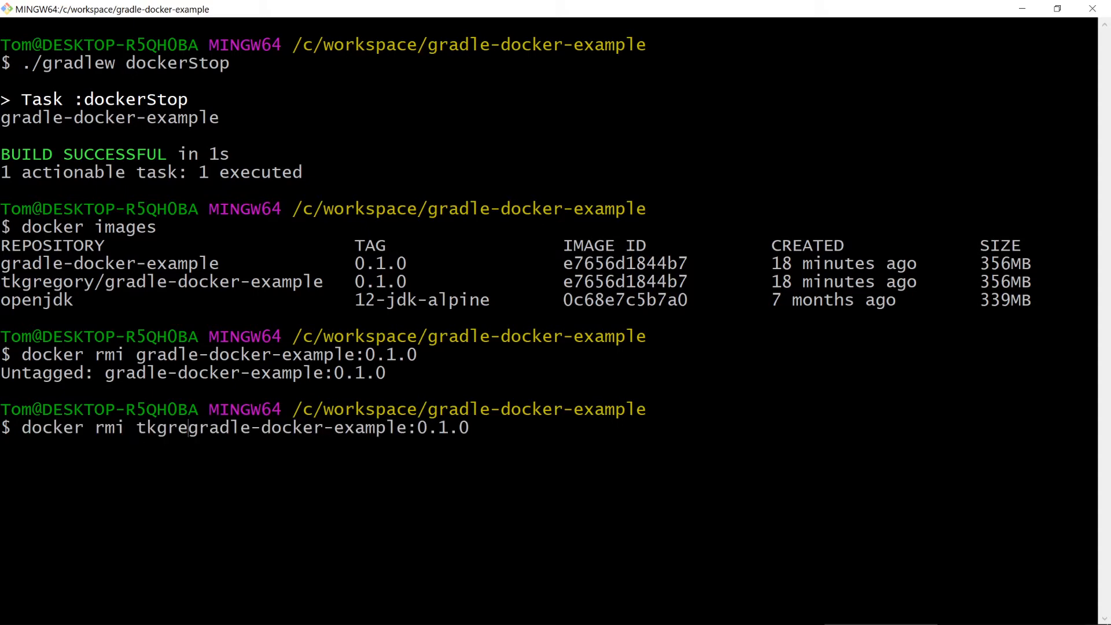
text(ory/)
key(Return)
text(docker images)
key(Return)
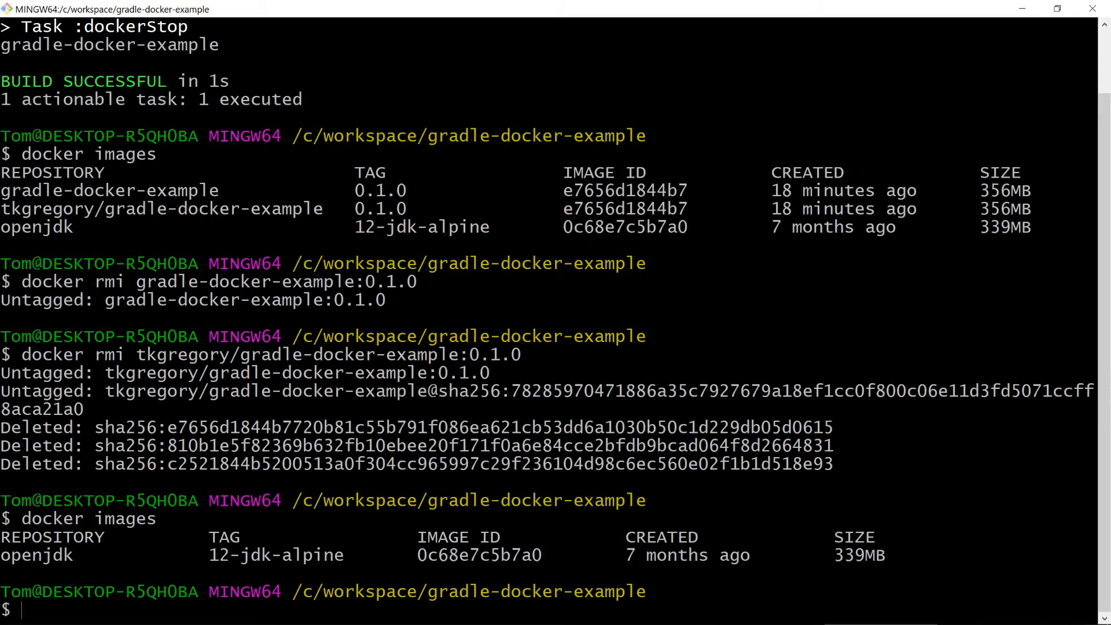
Run tkgregory/gradle-docker-example:0.1.0 with -p 8080:8080, pulling it from Docker Hub
key(ctrl+l)
text(docker run tkg)
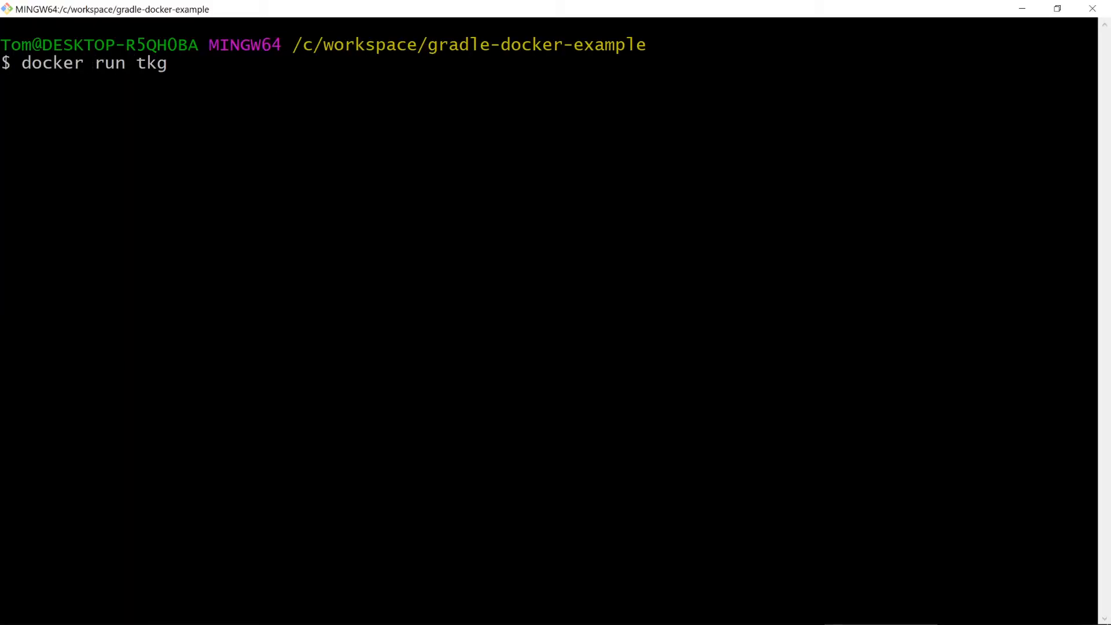
text(regory/gradle-docker-example:0.1.0)
key(Home)
key(alt+f)
key(alt+f)
text(-p 8080:8080)
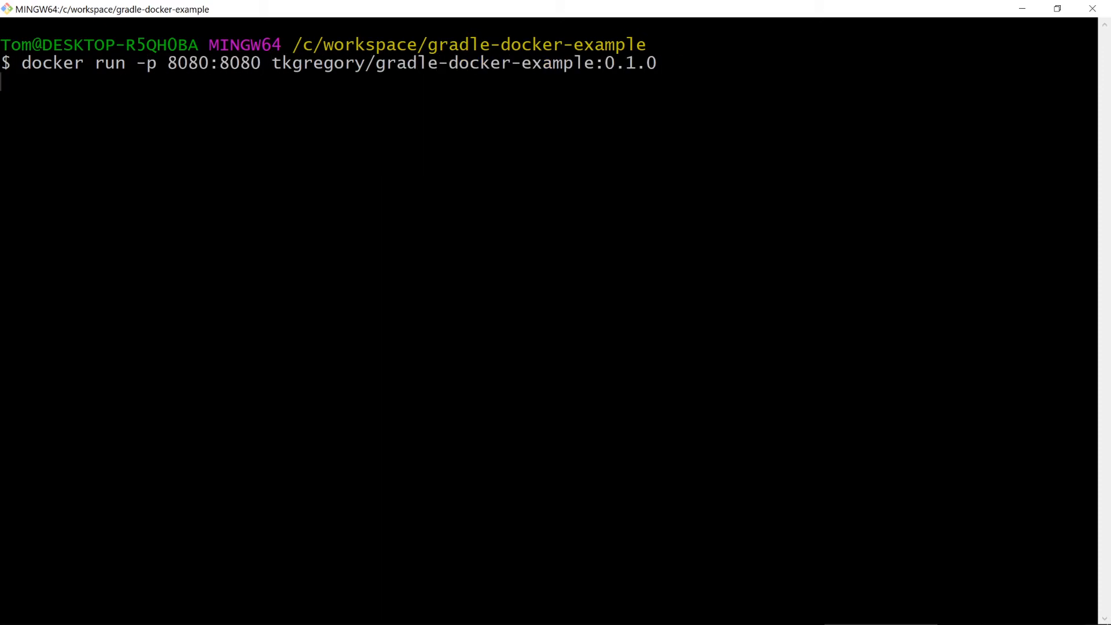
key(Return)
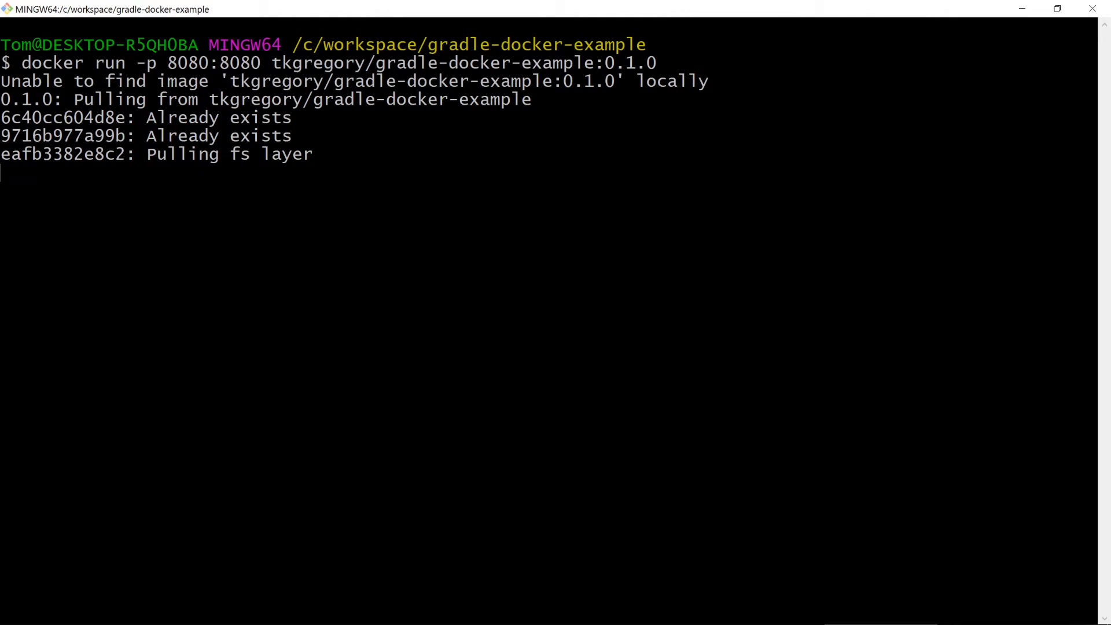
drag(2, 81, 710, 80)
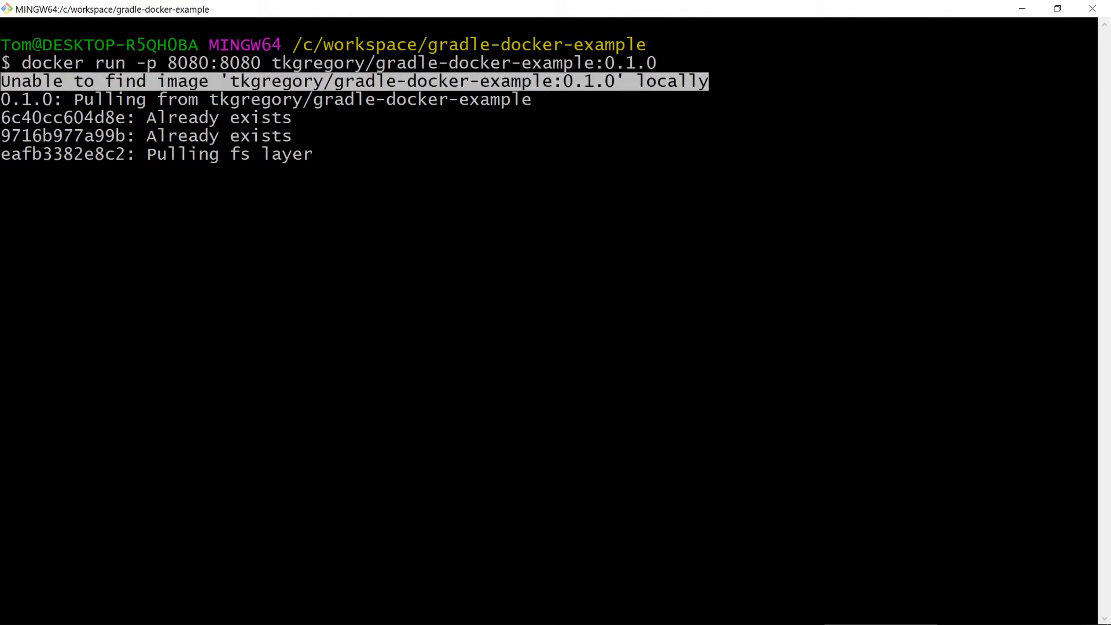